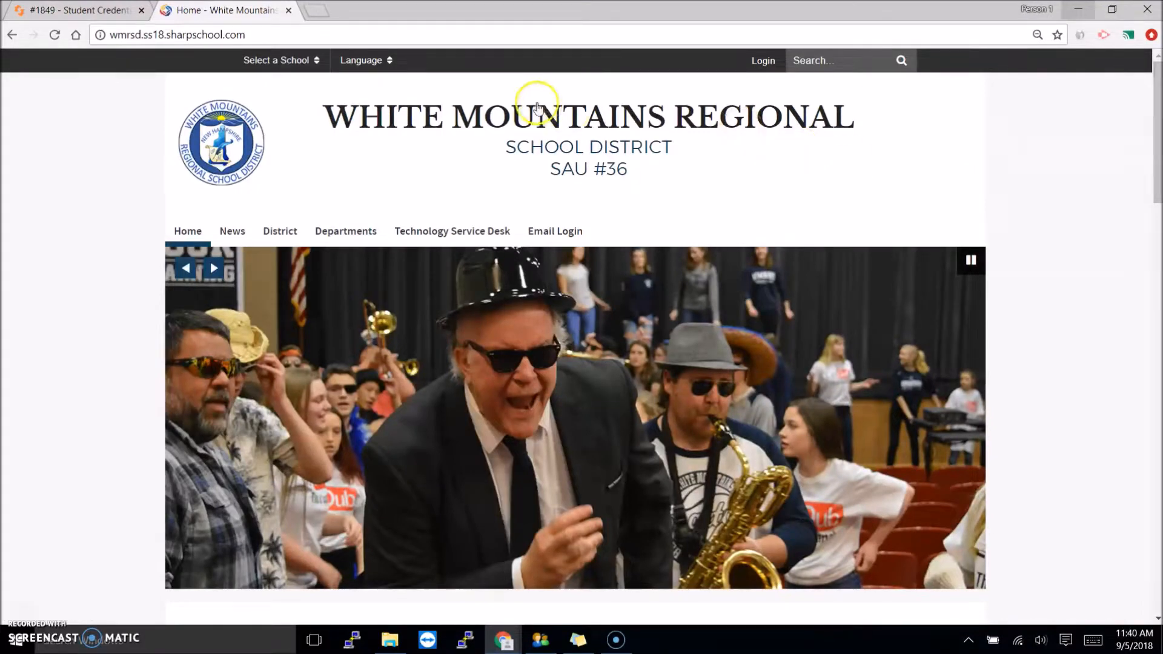
# - Go to the district site at sau36.org and scroll down to its Mission and Schools sections
pyautogui.click(331, 34)
pyautogui.write('sau36.org')
pyautogui.press('Return')
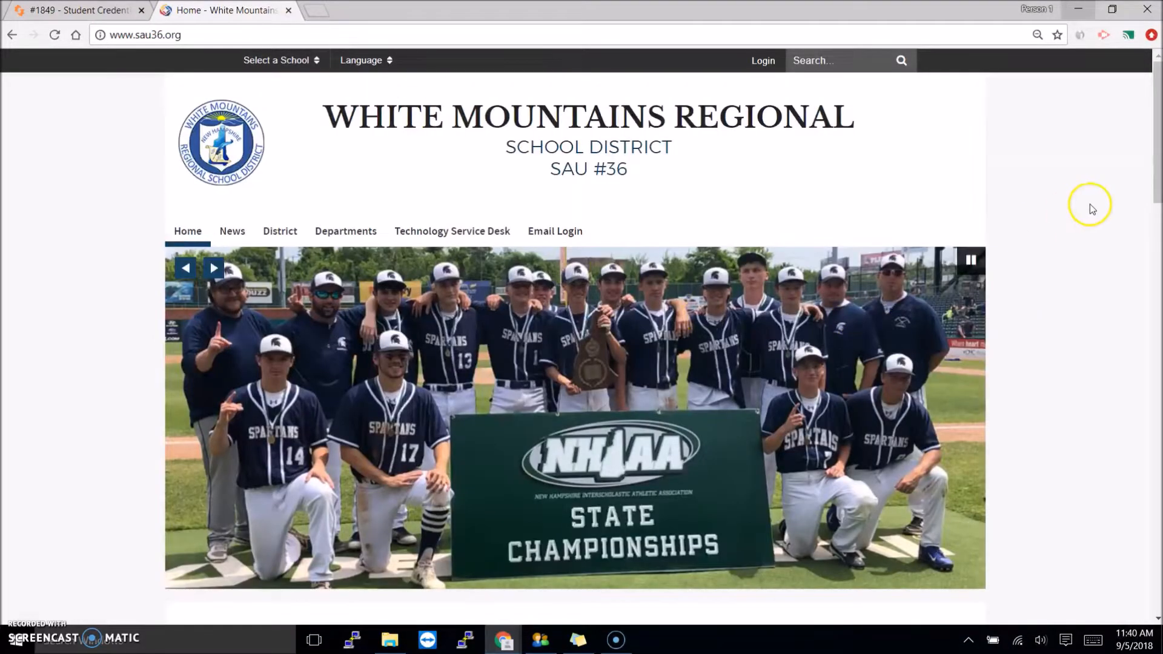
pyautogui.scroll(-5, 1062, 216)
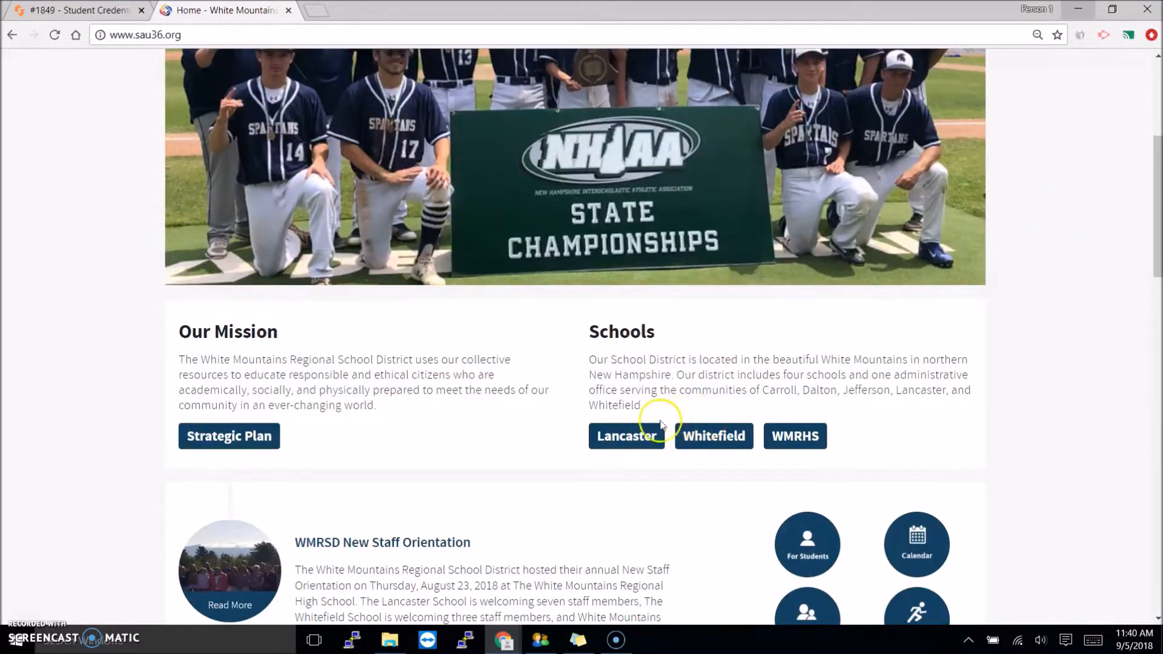
# - From Lancaster Elementary's Teacher Pages quick link, open the teacher's page in the list
pyautogui.click(610, 441)
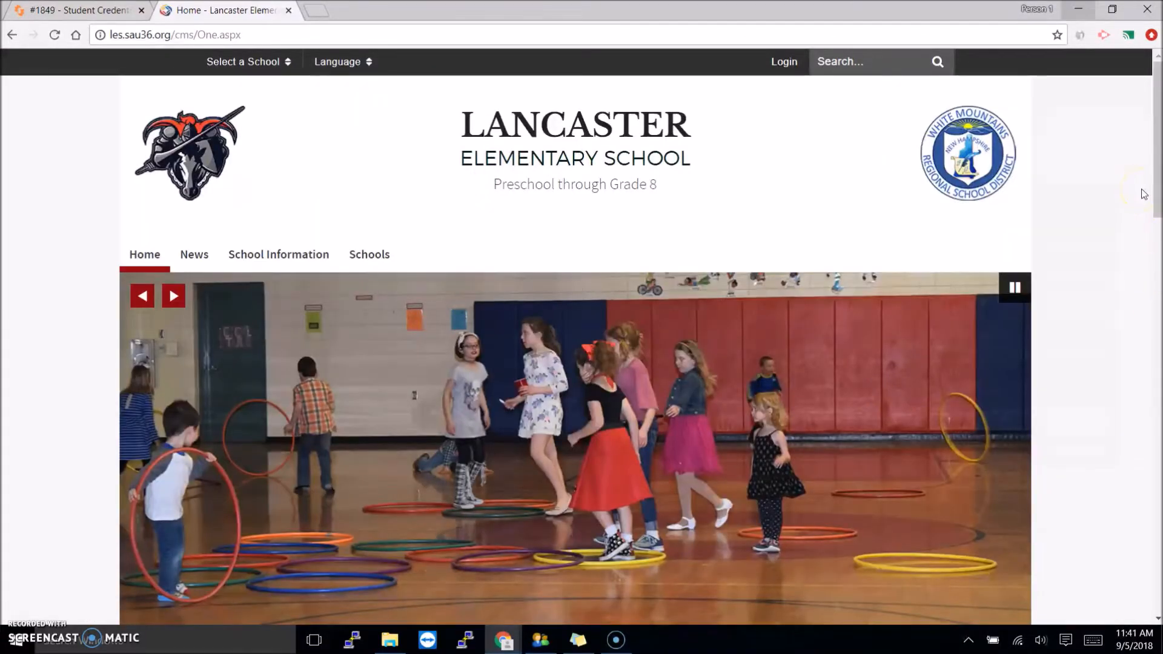
pyautogui.moveTo(1155, 130); pyautogui.dragTo(1158, 405)
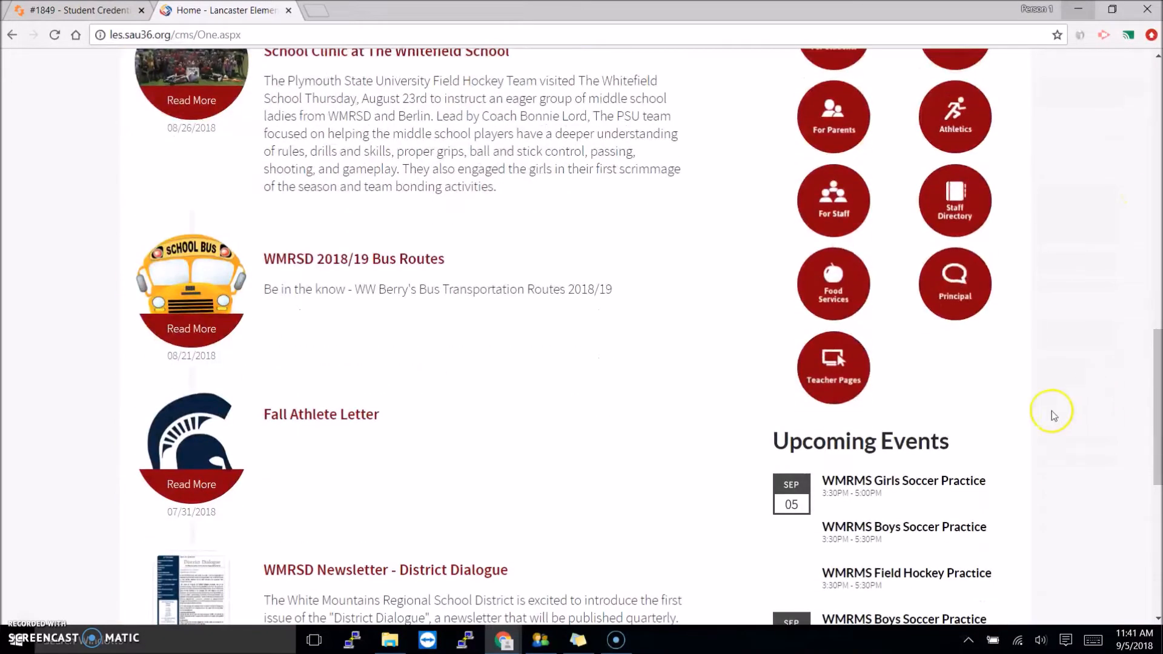
pyautogui.click(830, 373)
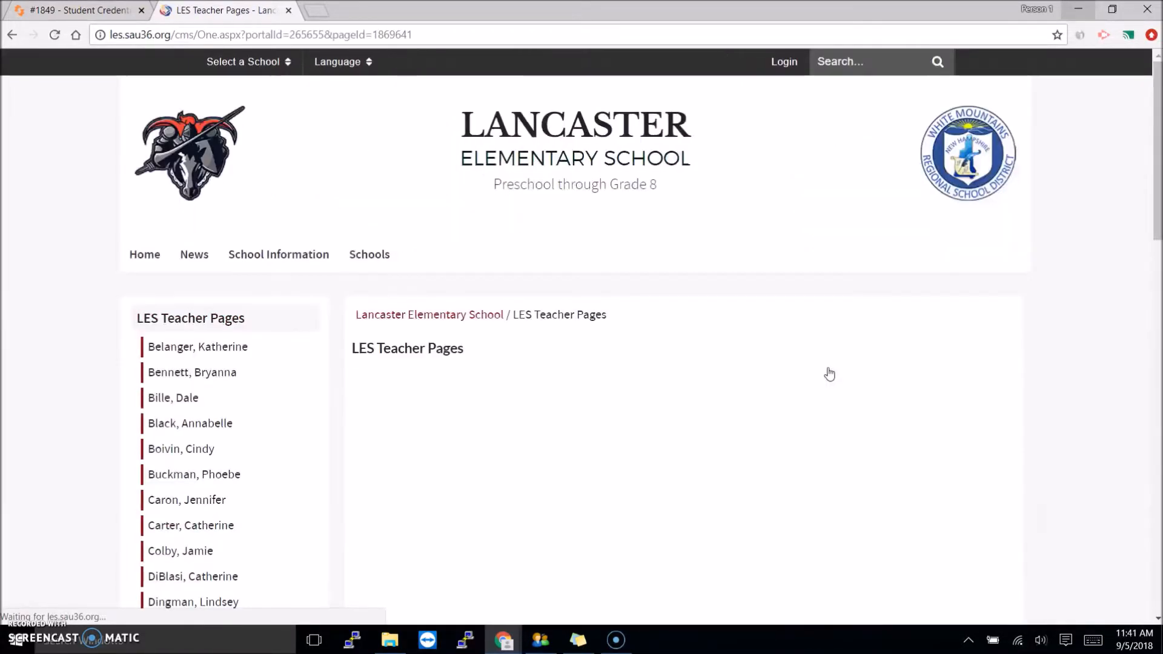
pyautogui.moveTo(1149, 147); pyautogui.dragTo(1131, 396)
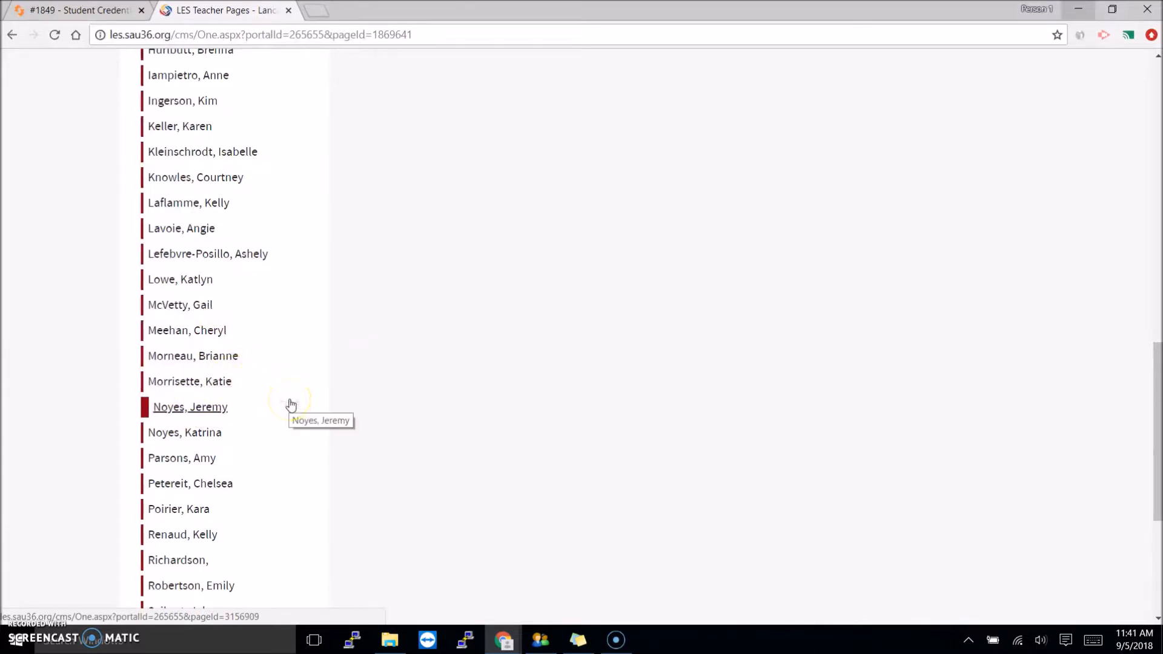
pyautogui.click(188, 408)
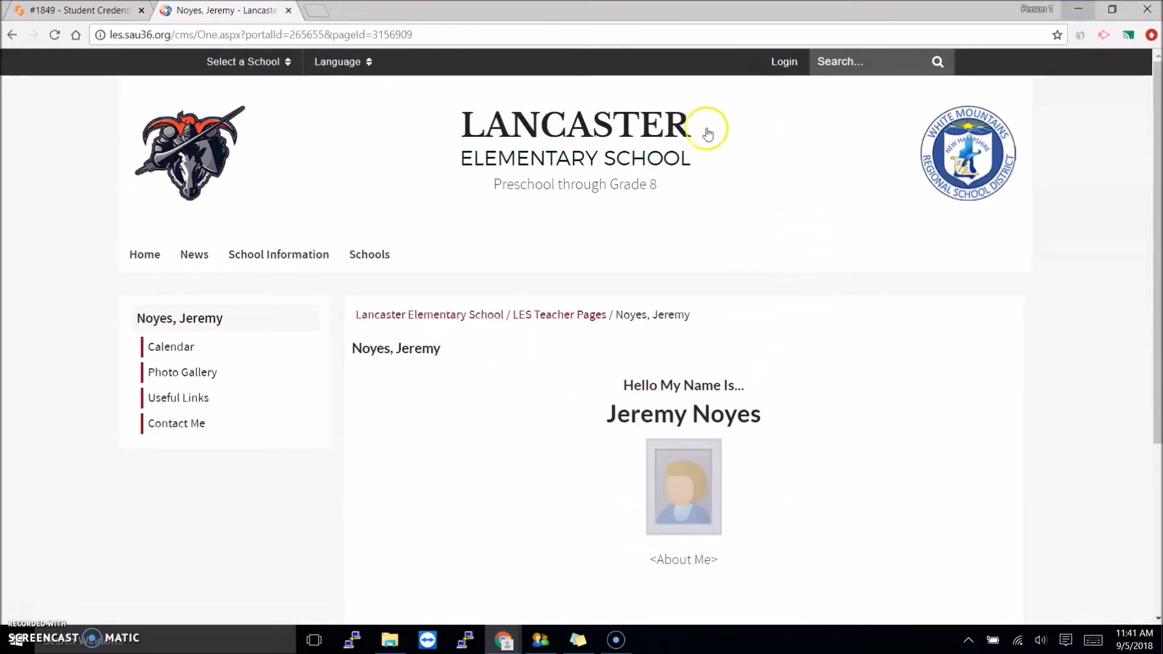
# - Log in to the Lancaster Elementary site using Sign in with Google
pyautogui.click(781, 63)
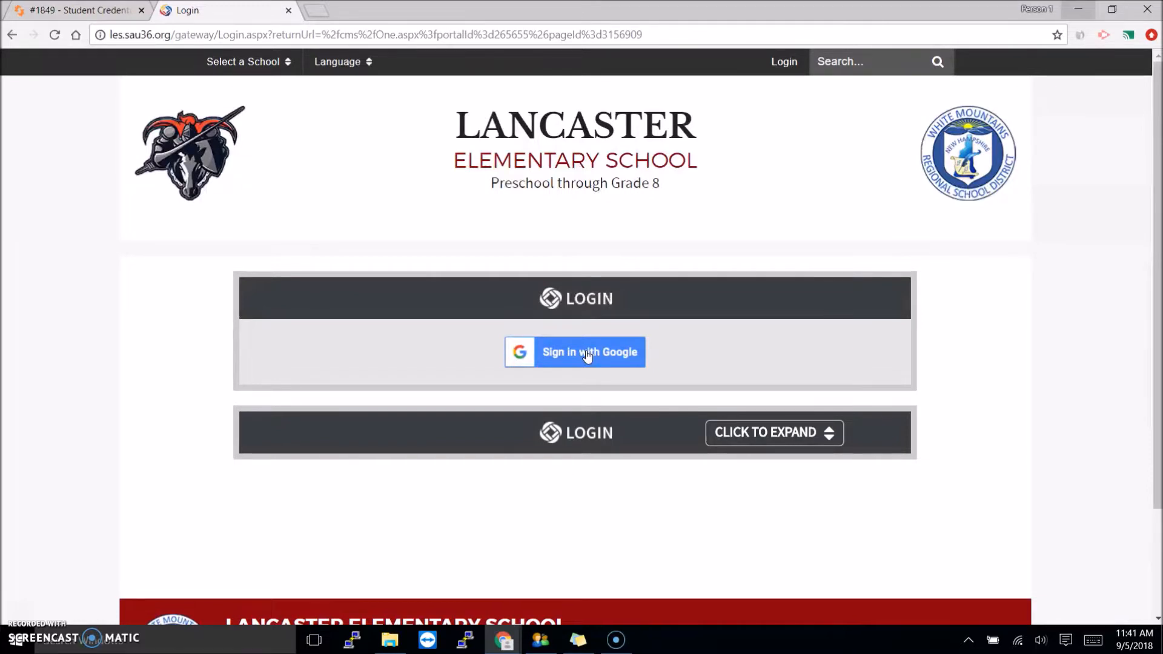
pyautogui.click(586, 356)
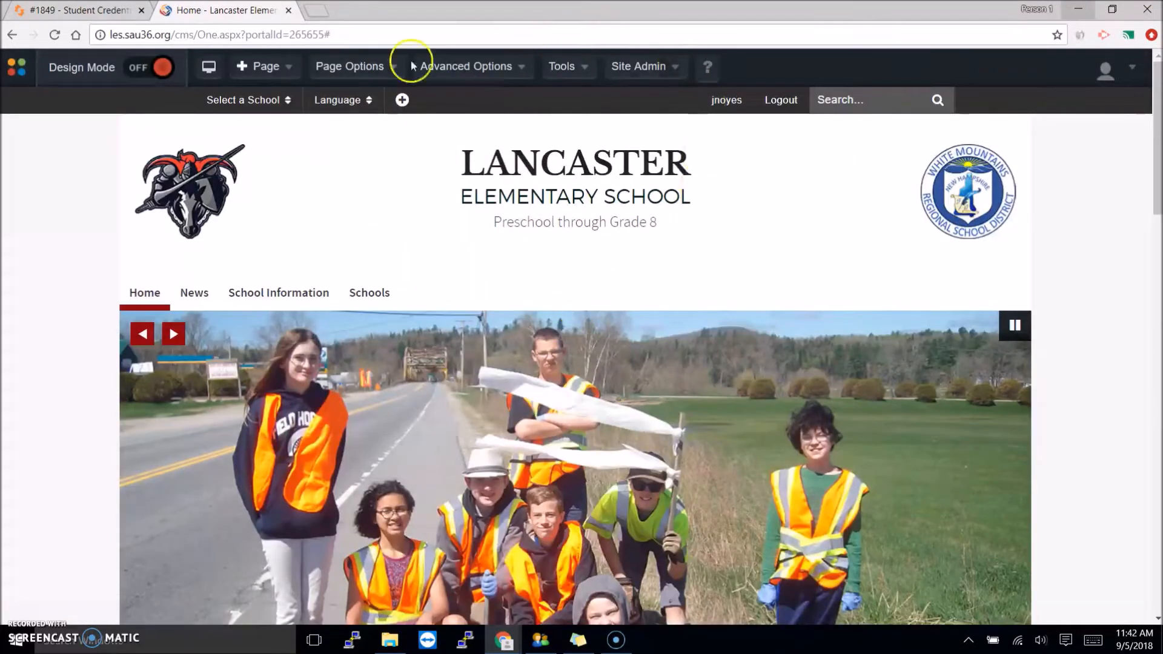
# - While signed in, navigate through Teacher Pages back to the teacher's own page
pyautogui.scroll(-10, 1144, 136)
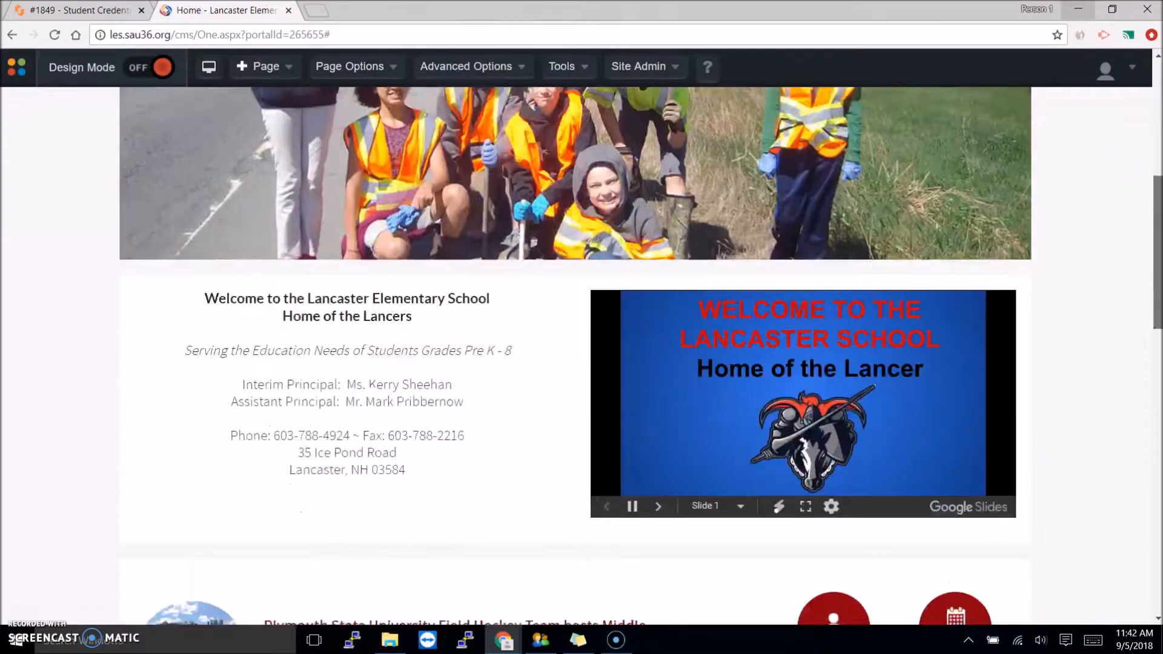
pyautogui.moveTo(1158, 332); pyautogui.dragTo(1159, 112)
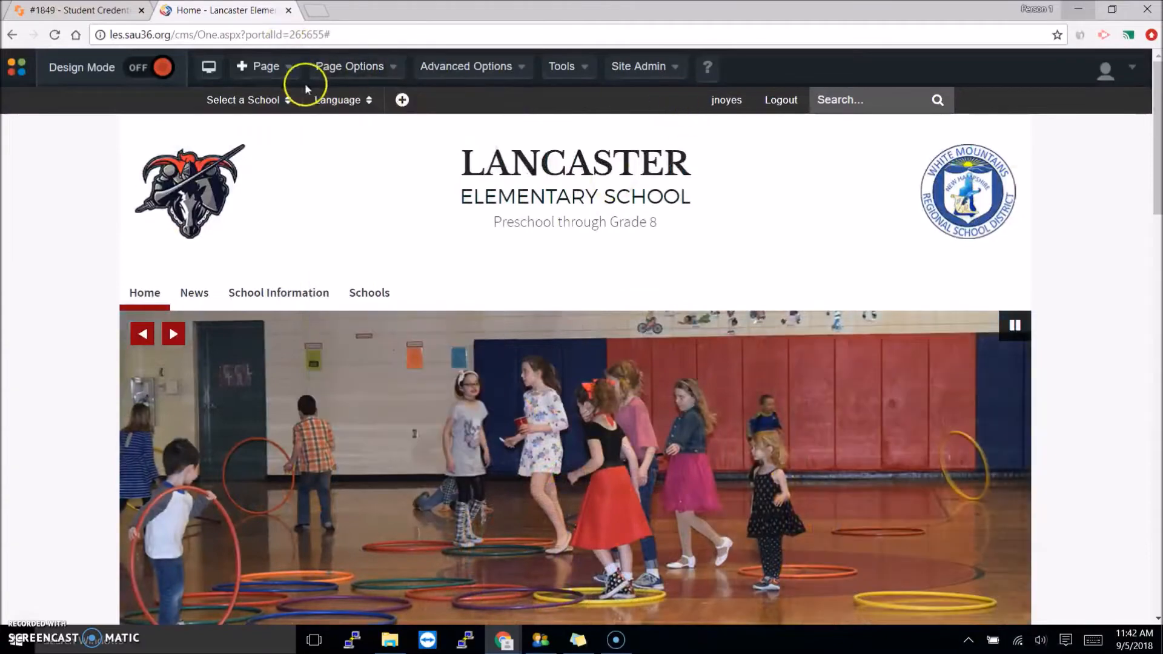
pyautogui.moveTo(1154, 170); pyautogui.dragTo(1134, 379)
pyautogui.click(834, 431)
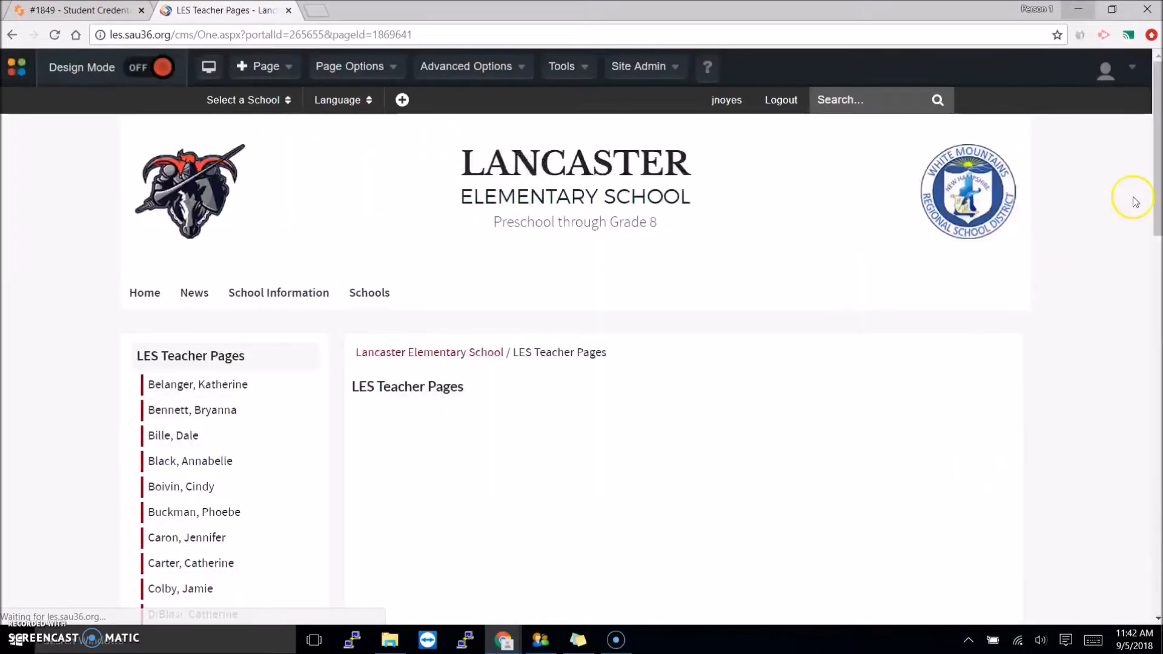
pyautogui.moveTo(1148, 118); pyautogui.dragTo(1144, 406)
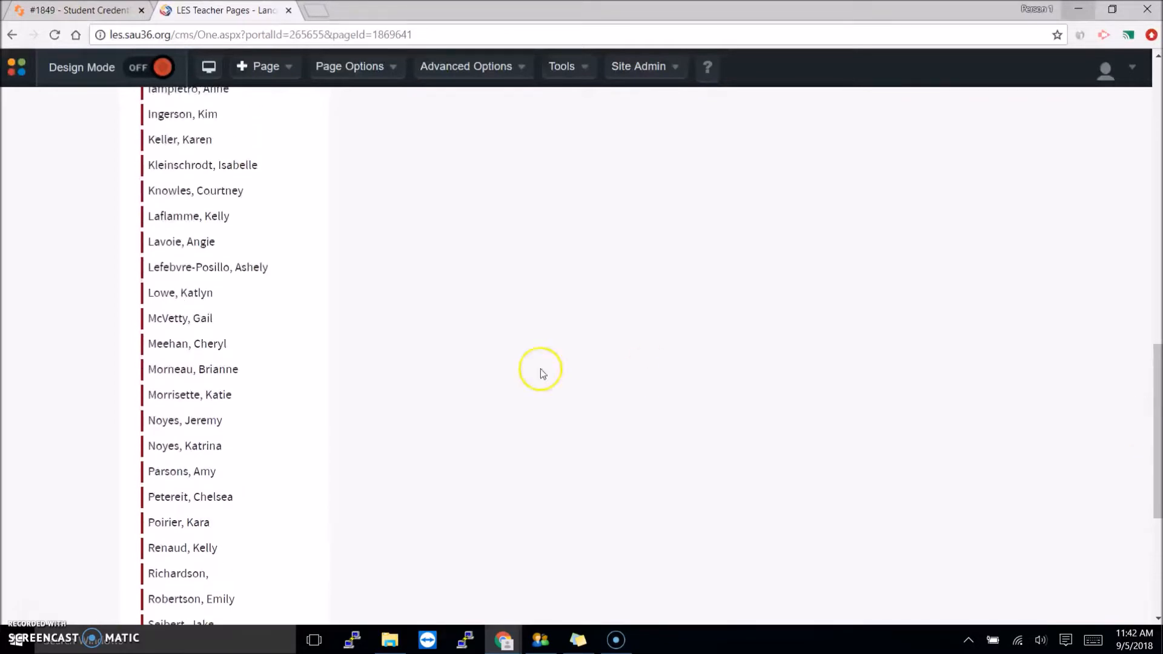
pyautogui.click(202, 420)
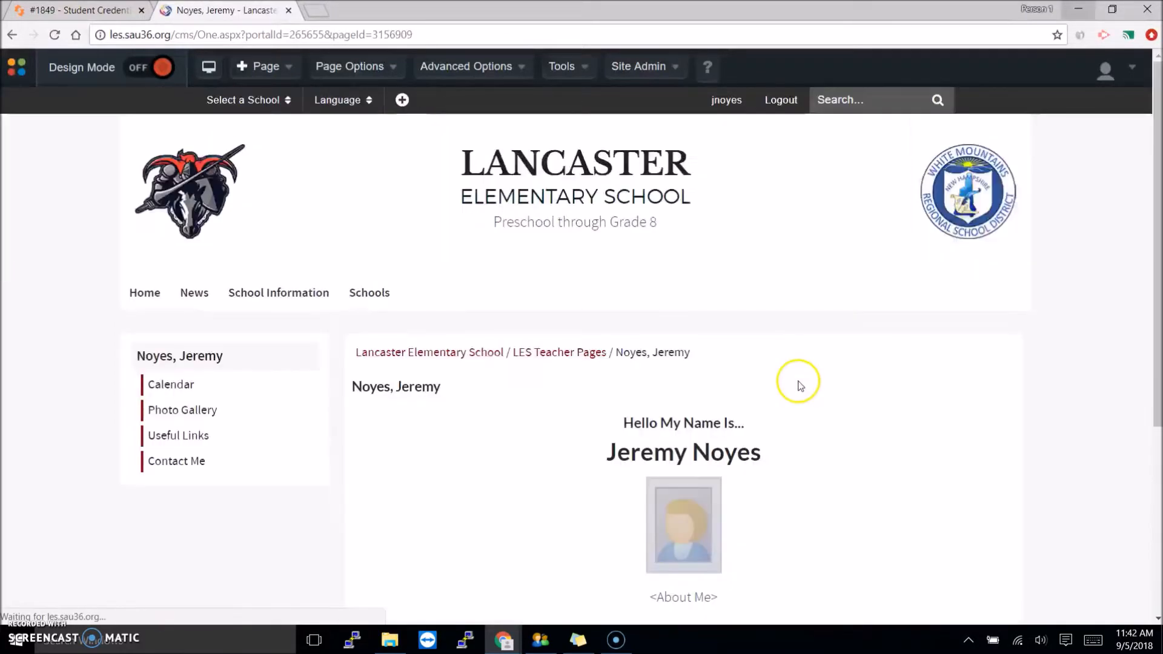
pyautogui.click(557, 67)
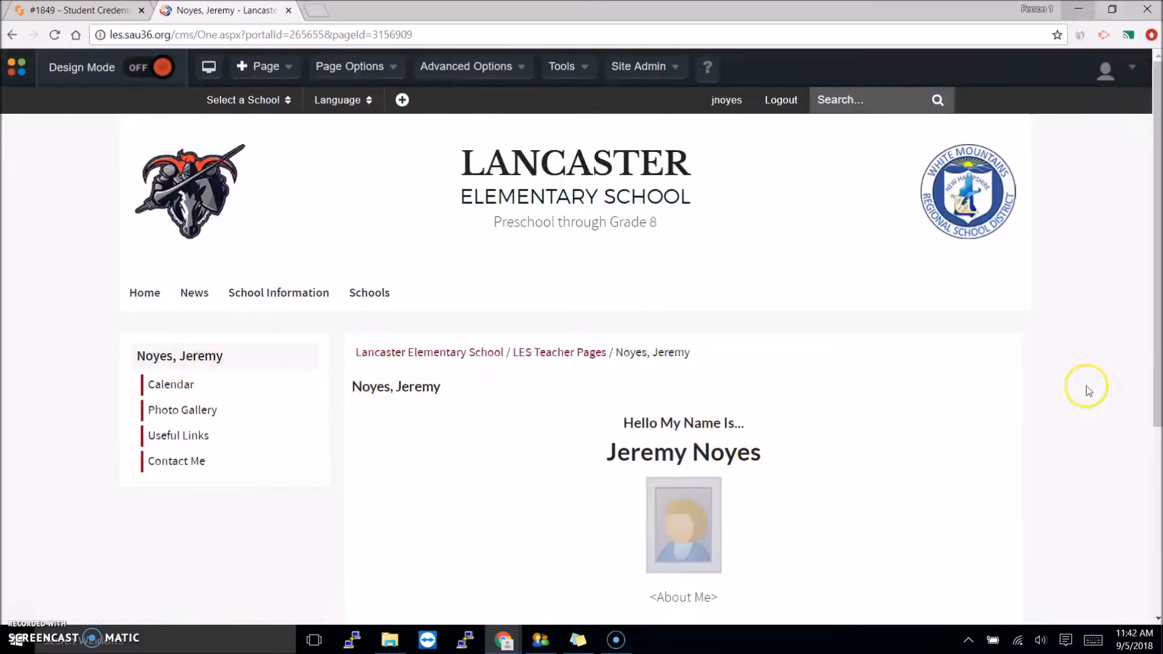
pyautogui.scroll(-3, 1070, 369)
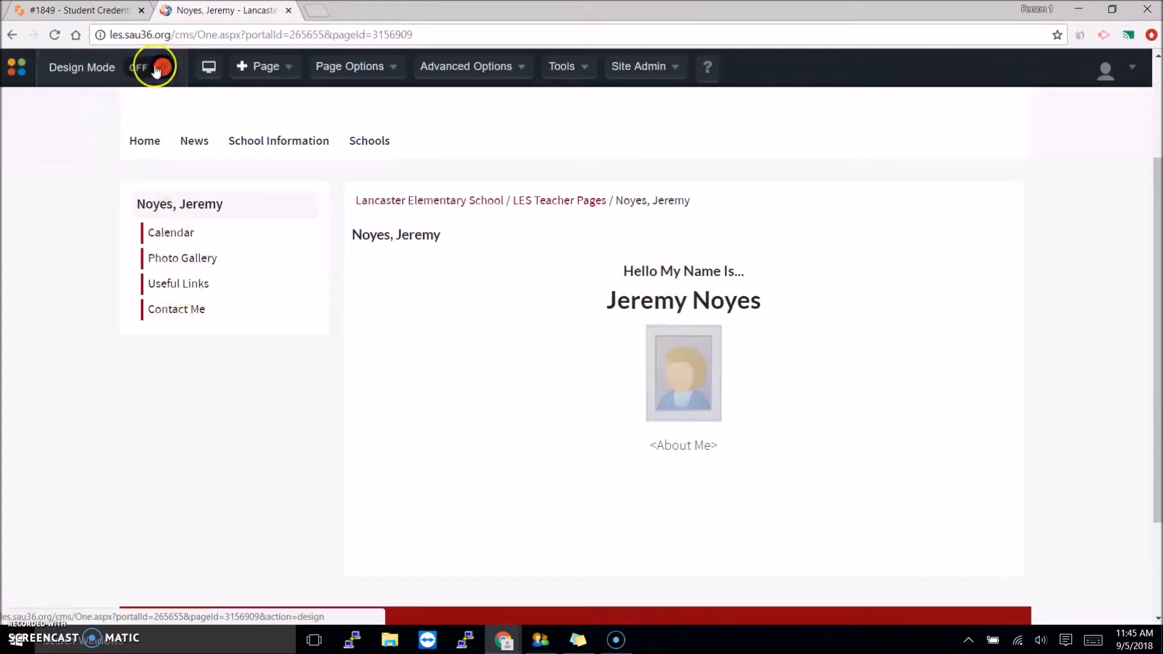
# - Turn Design Mode on for the teacher's page to reveal the Content portlet
pyautogui.click(161, 70)
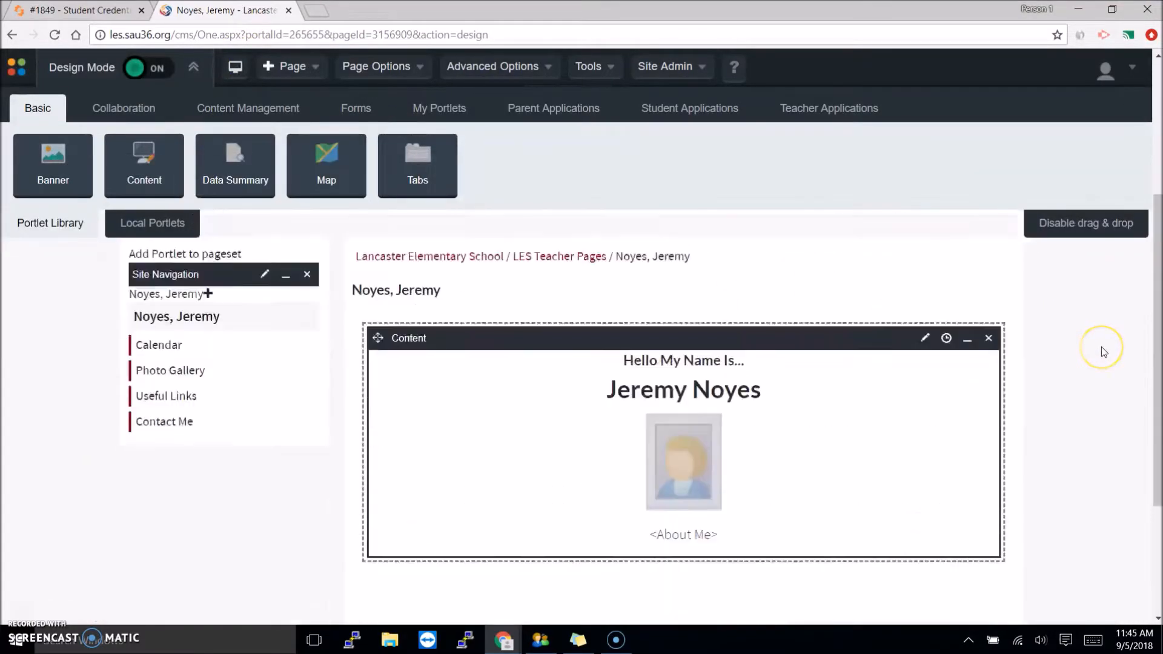
pyautogui.scroll(-5, 1101, 351)
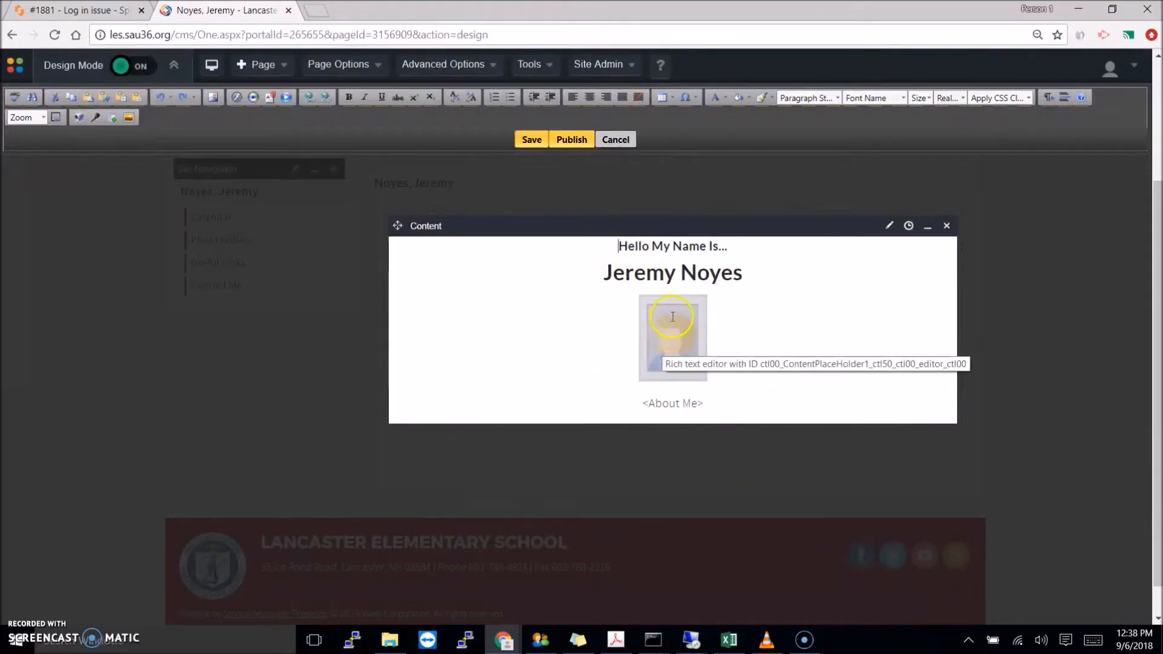
# - Delete the placeholder photo from the welcome content and bring up the Image Manager
pyautogui.click(673, 316)
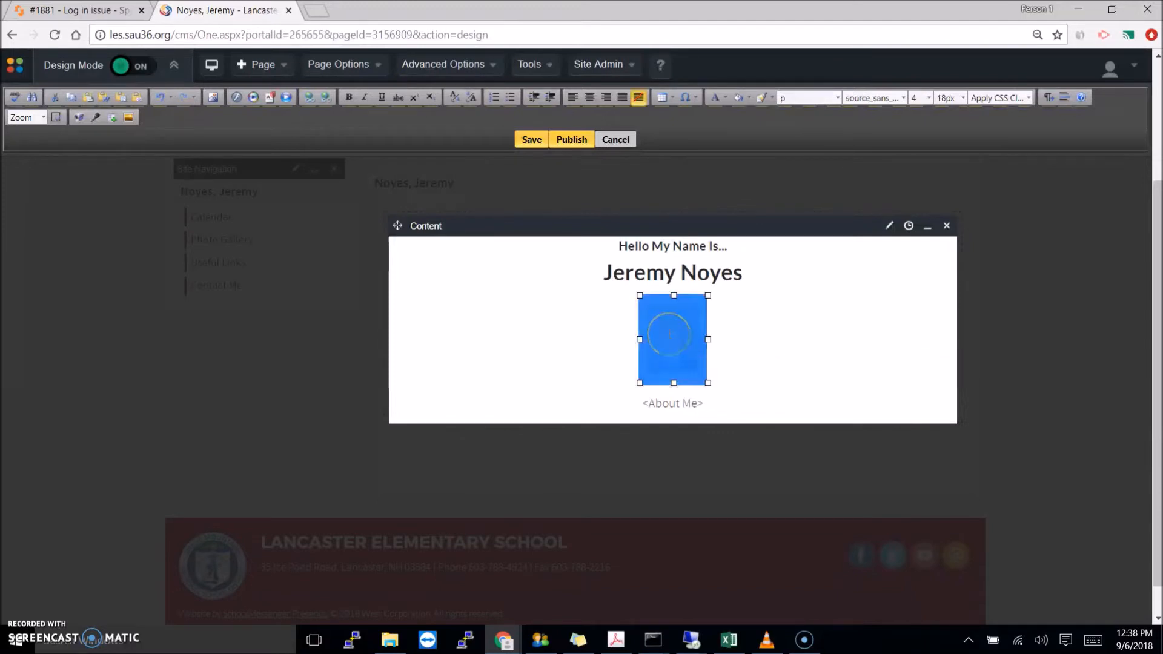
pyautogui.press('Delete')
pyautogui.click(120, 74)
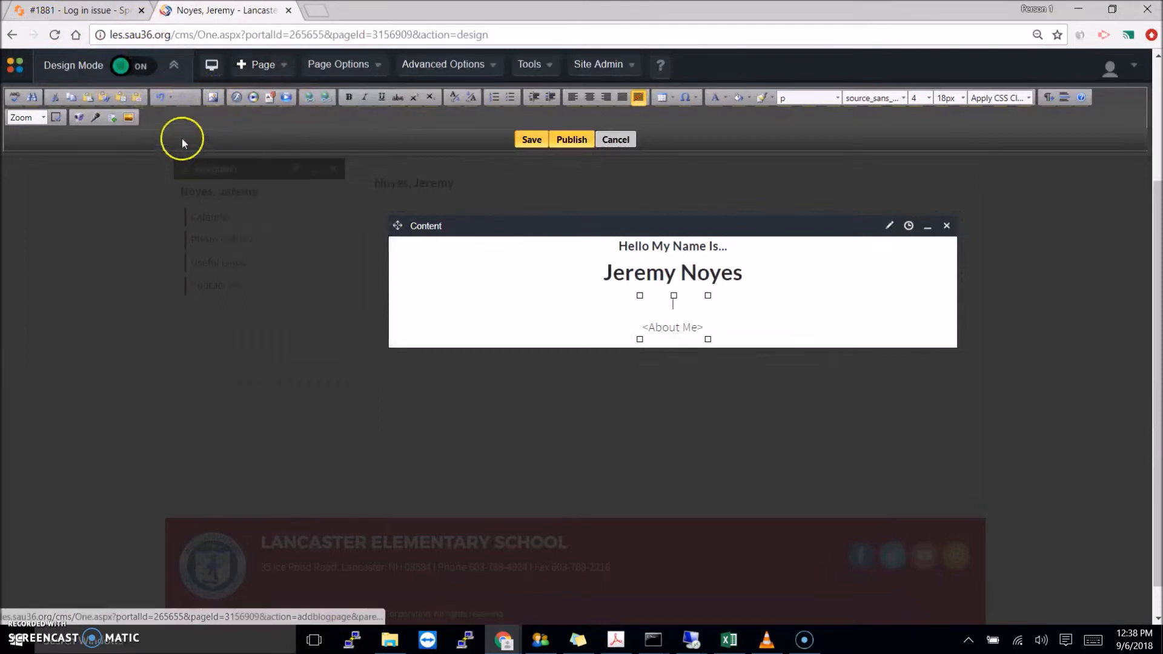
pyautogui.click(213, 99)
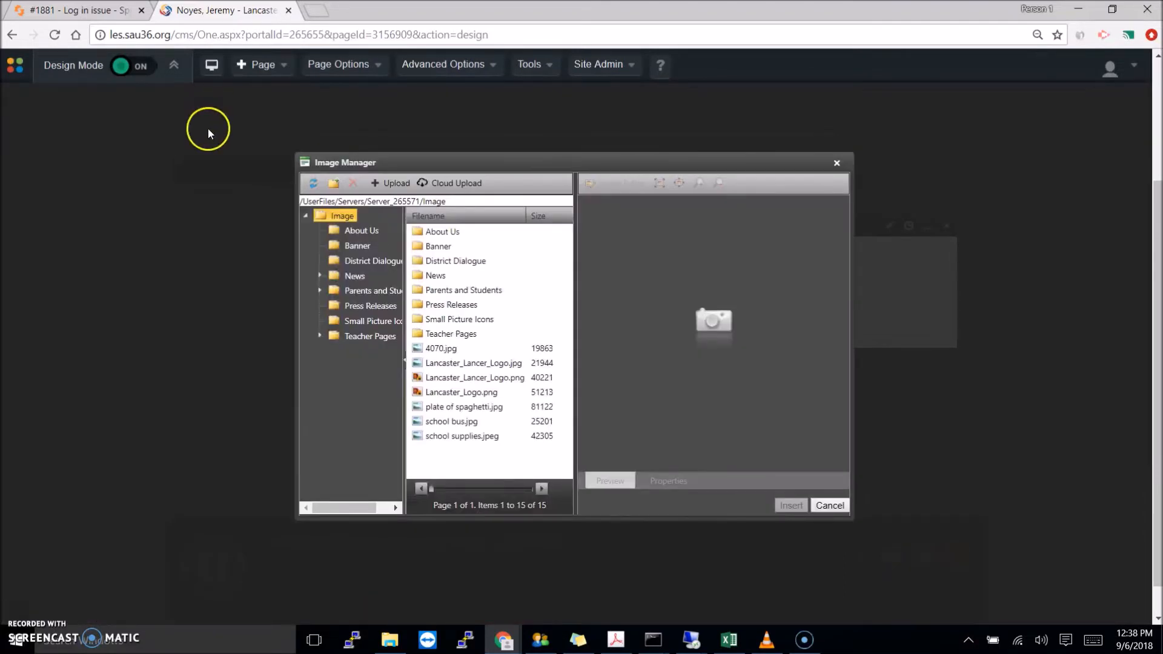
# - Browse to the teacher's folder under Teacher Pages and preview 20180413_160954 (1).jpg
pyautogui.click(359, 339)
pyautogui.click(433, 235)
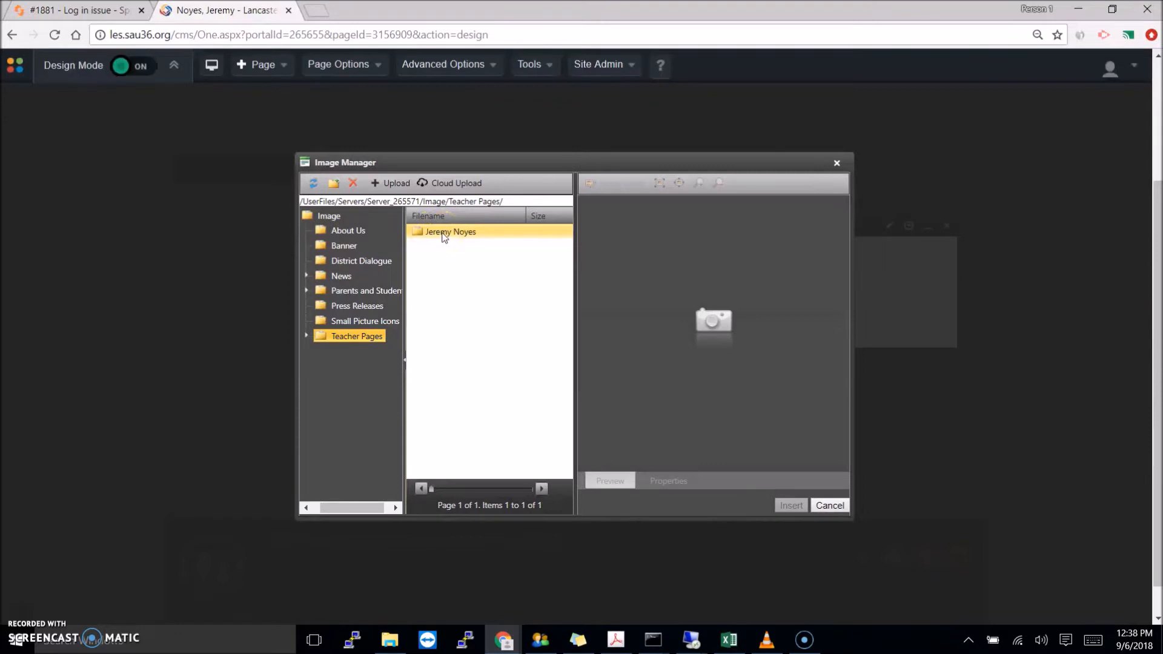
pyautogui.click(332, 184)
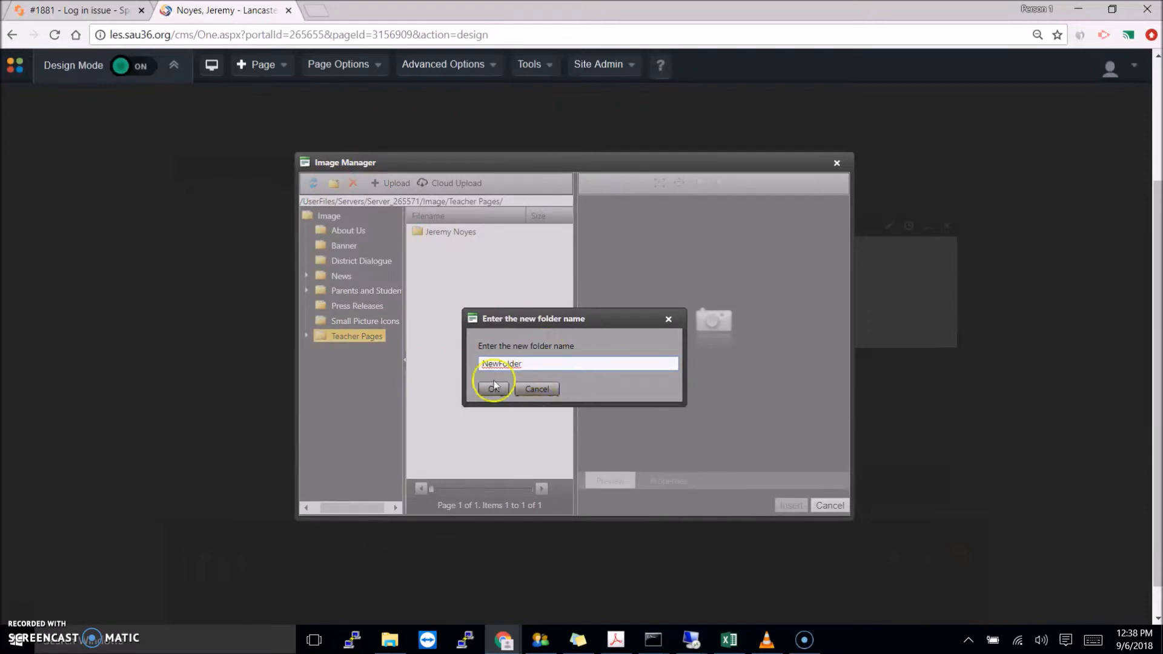
pyautogui.click(537, 389)
pyautogui.doubleClick(428, 235)
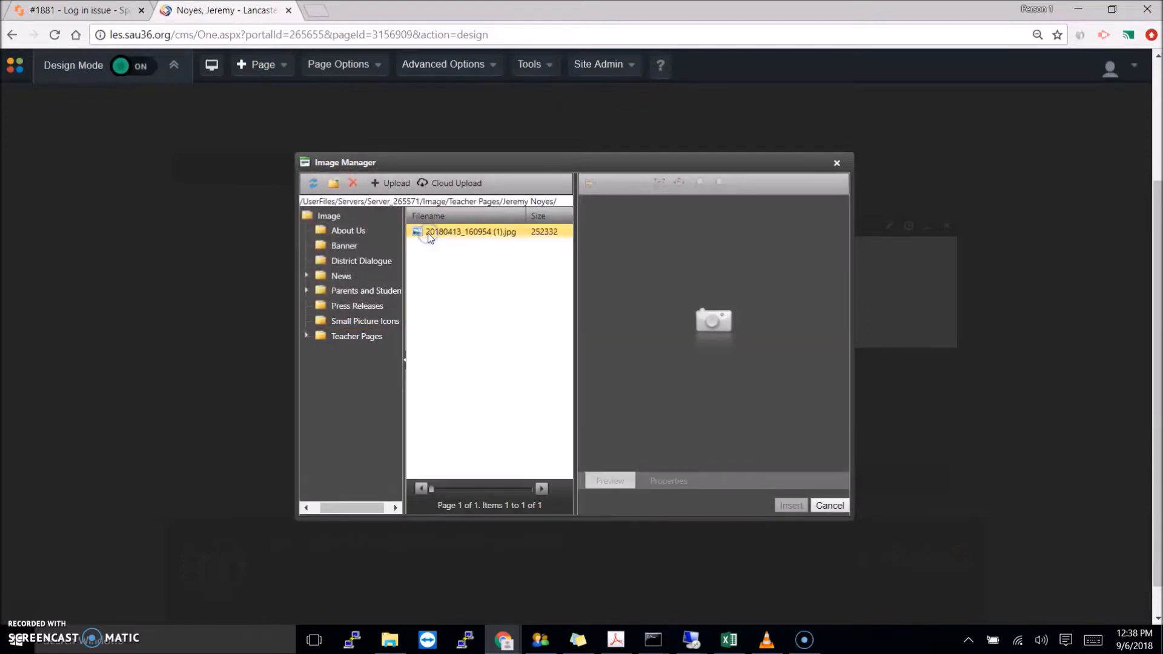
pyautogui.click(456, 235)
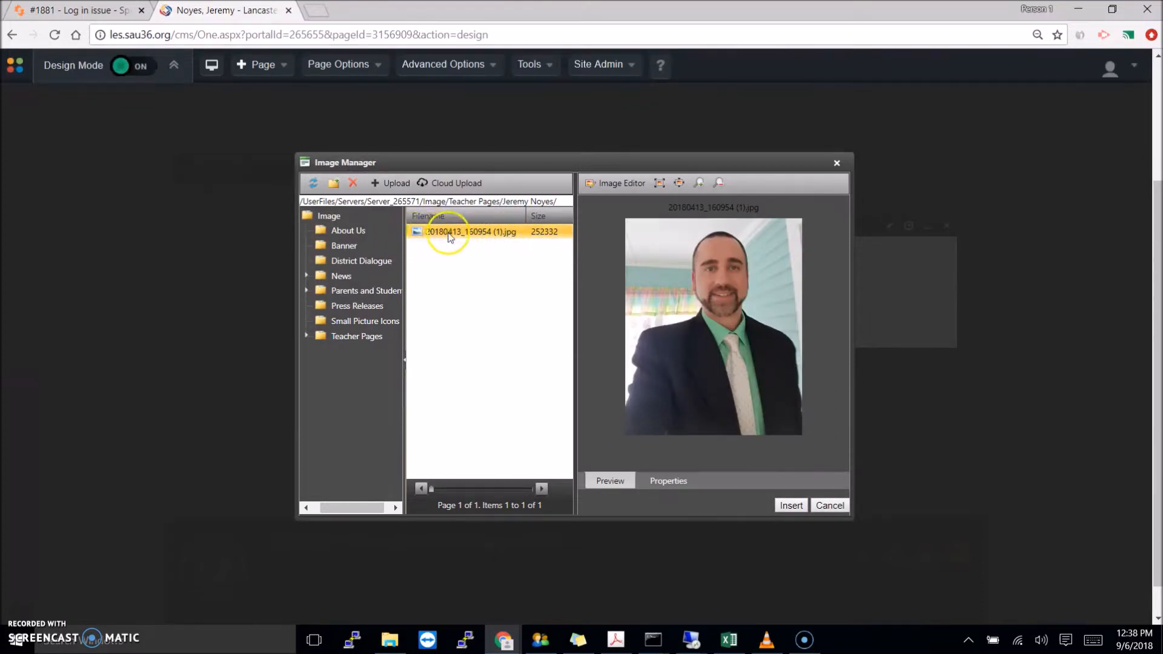
pyautogui.click(387, 184)
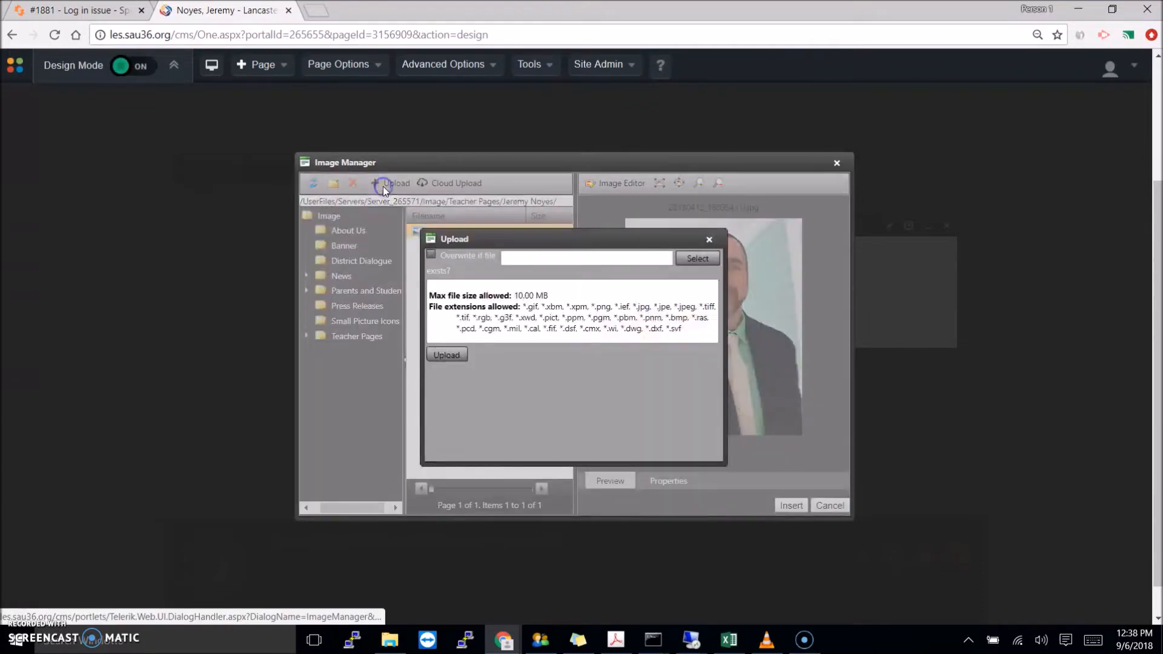
pyautogui.click(697, 259)
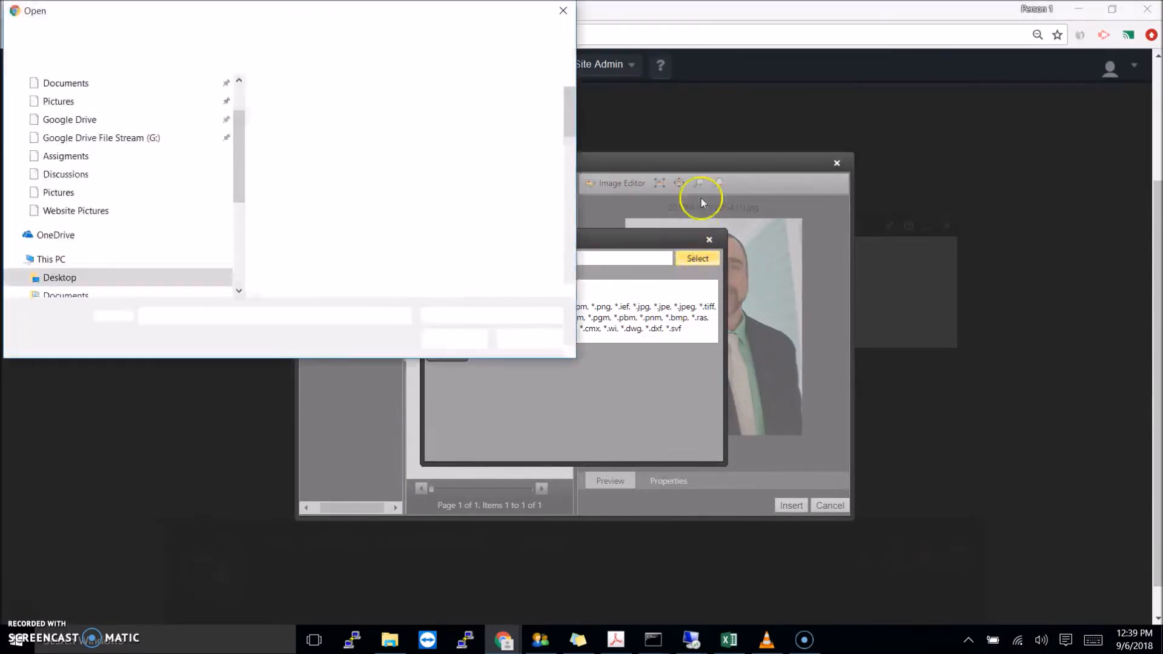
pyautogui.press('Escape')
pyautogui.click(711, 240)
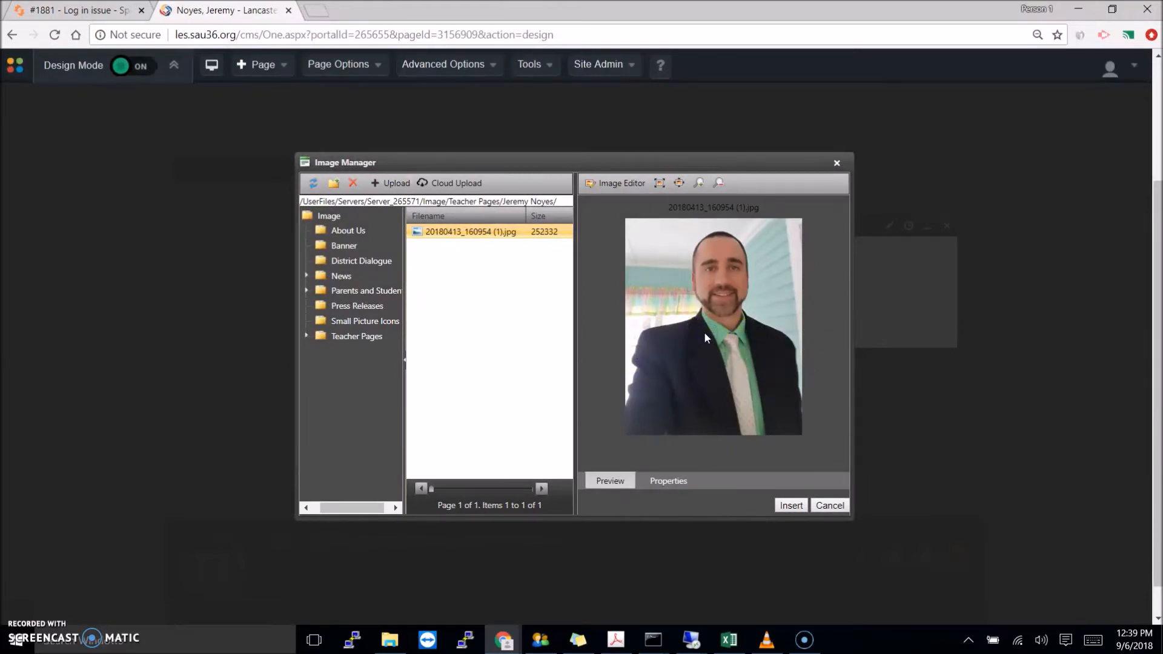
pyautogui.click(673, 481)
# - Set the photo's width to 20% and clear its fixed 900-pixel height
pyautogui.click(612, 484)
pyautogui.click(666, 484)
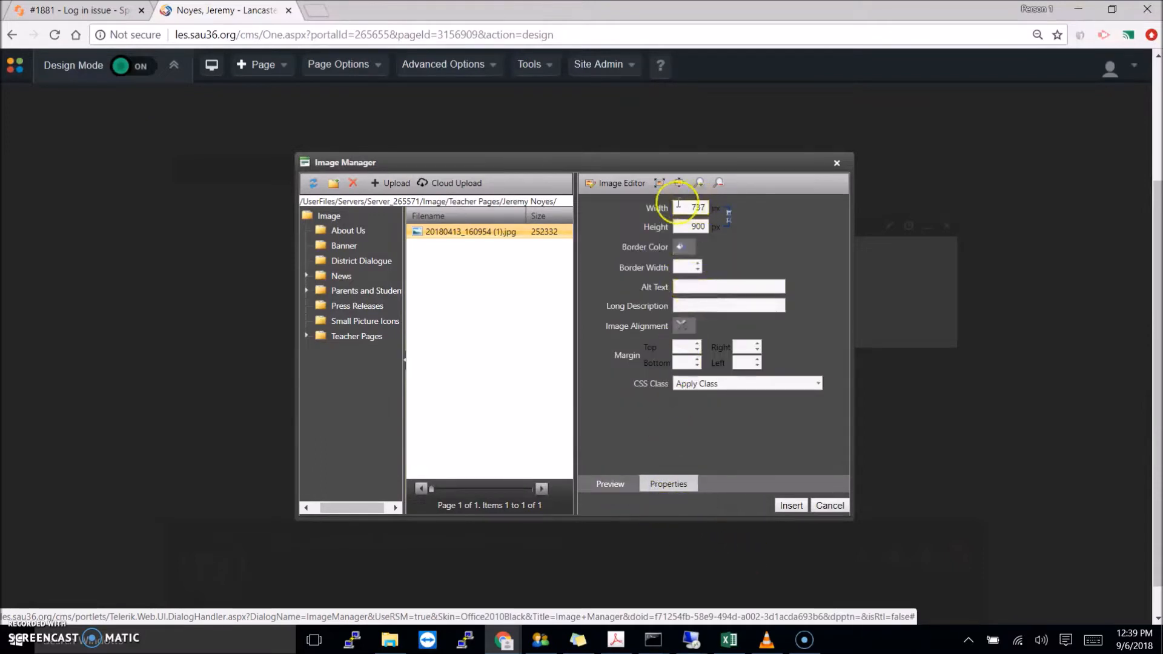
pyautogui.doubleClick(698, 207)
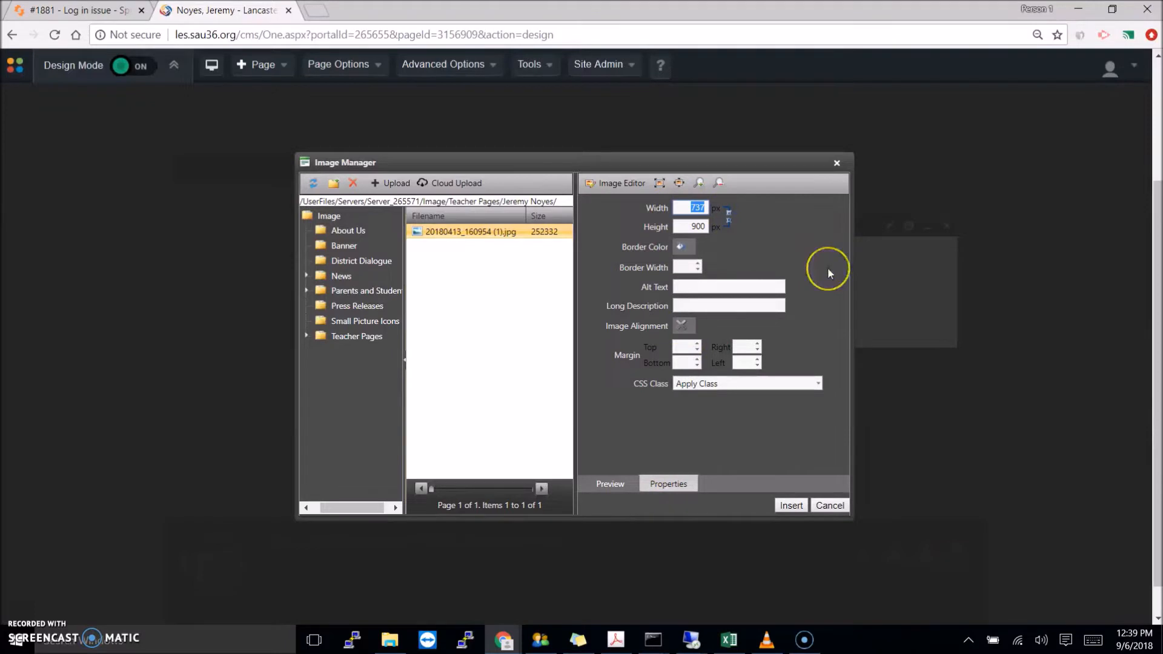
pyautogui.write('20%')
pyautogui.click(790, 287)
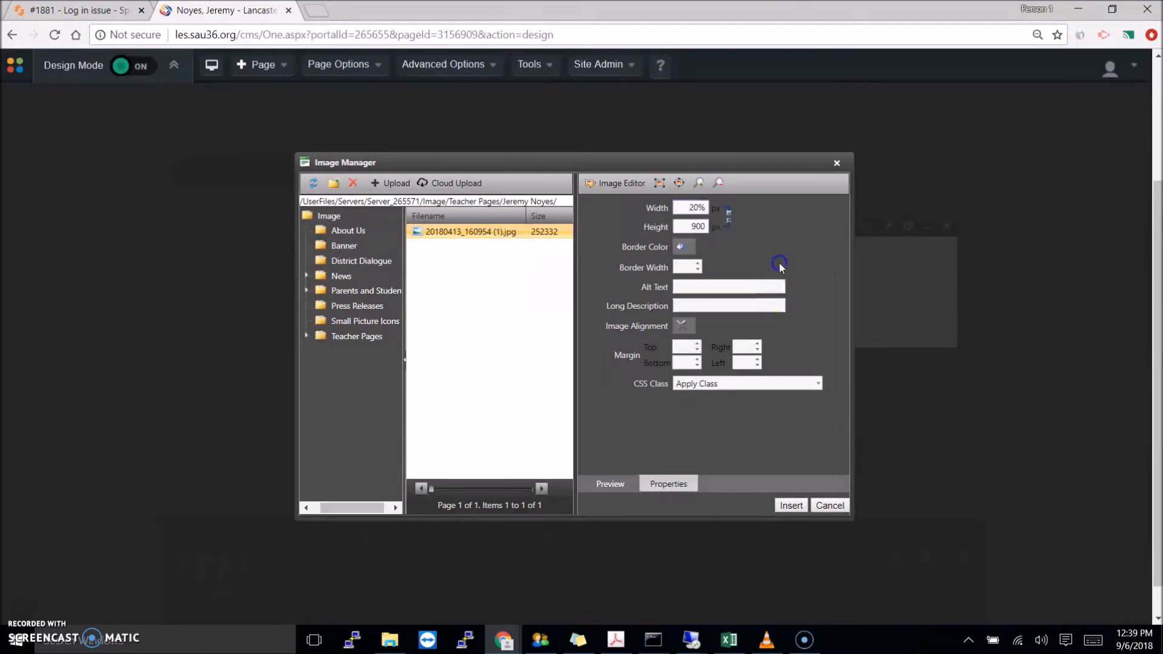
pyautogui.click(679, 229)
pyautogui.press('BackSpace')
# - Enter alt text with the teacher's name for the photo
pyautogui.click(723, 286)
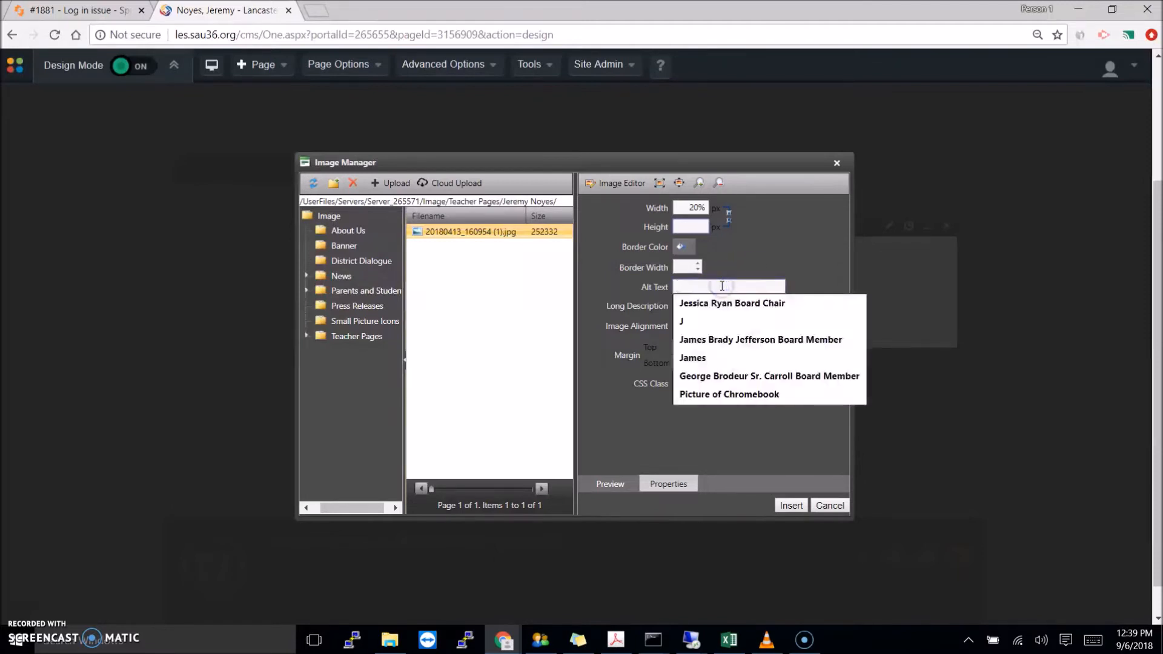
pyautogui.click(794, 231)
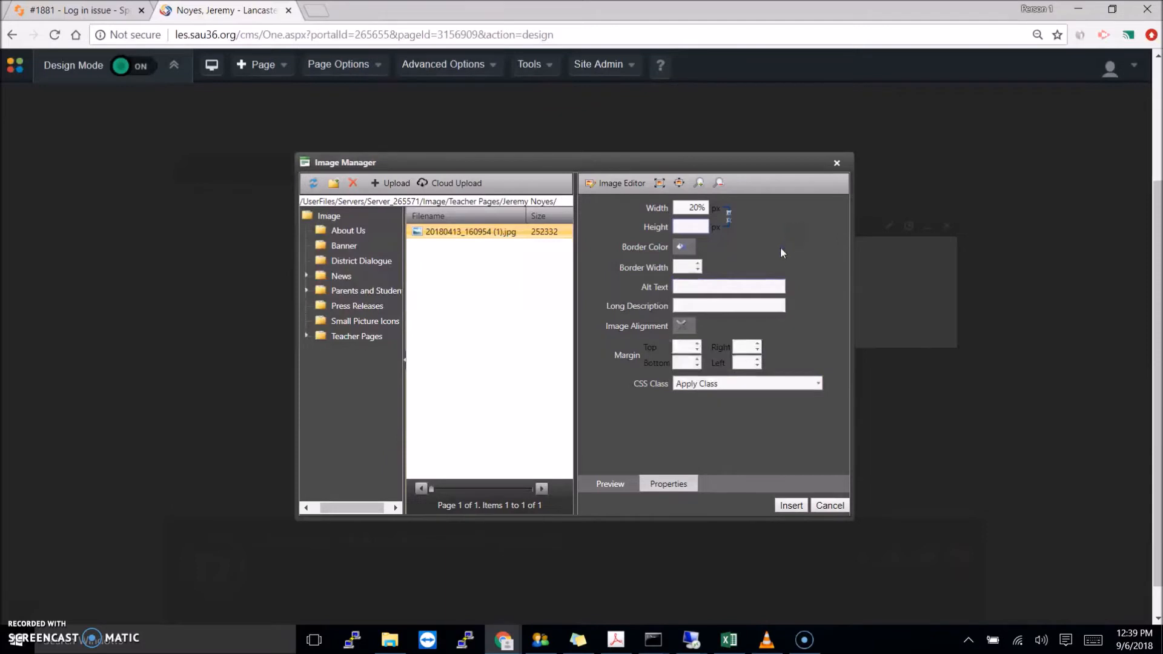
pyautogui.click(716, 286)
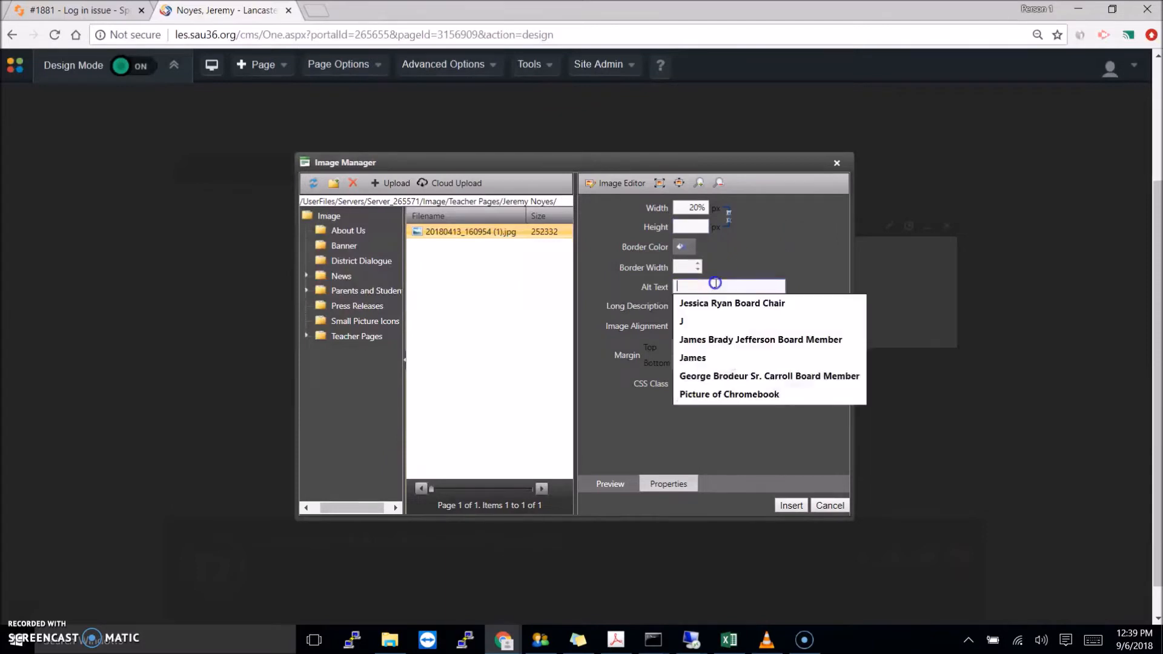
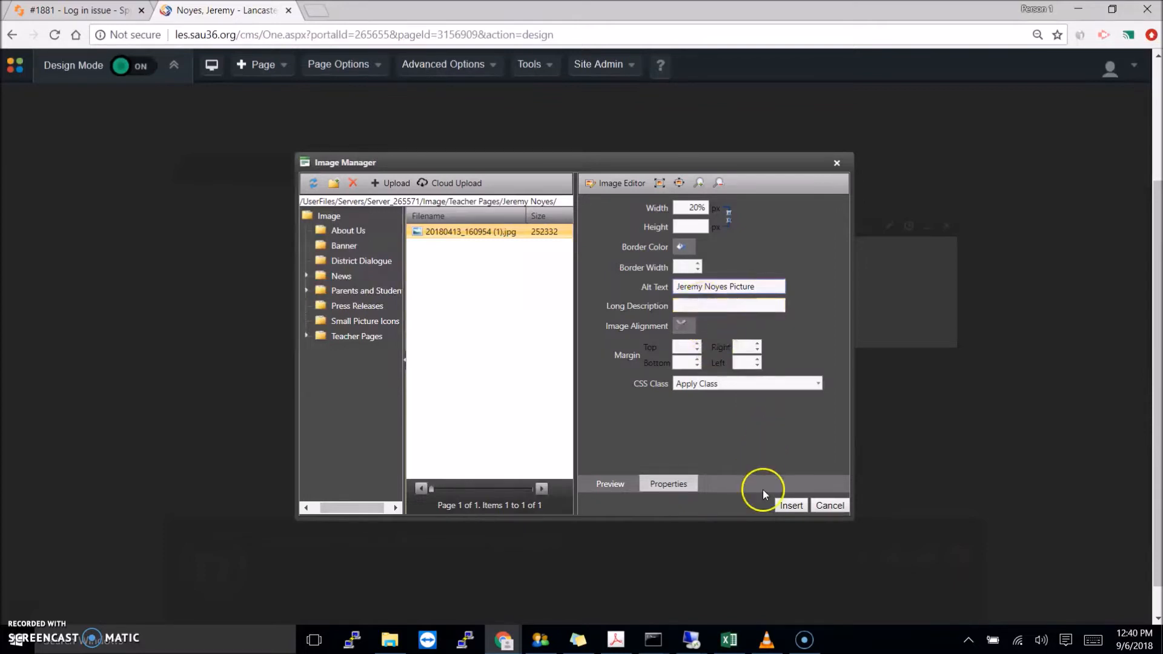
# - Insert the resized photo and replace the <About Me> placeholder with 'This is a test'
pyautogui.click(791, 505)
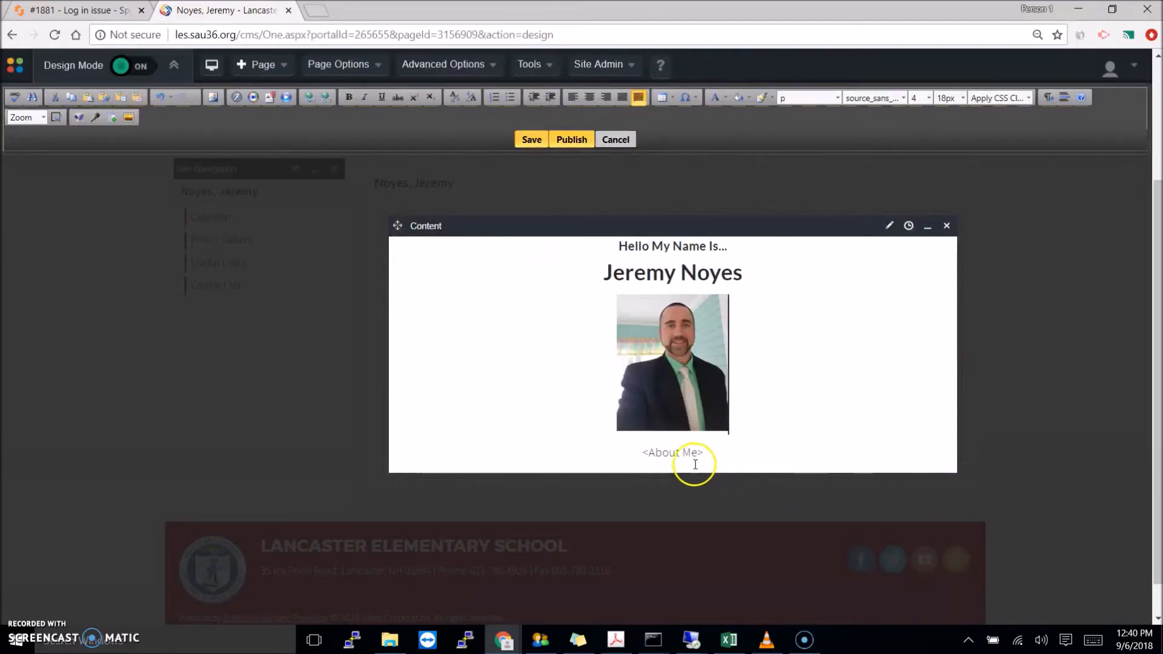
pyautogui.moveTo(706, 453); pyautogui.dragTo(633, 453)
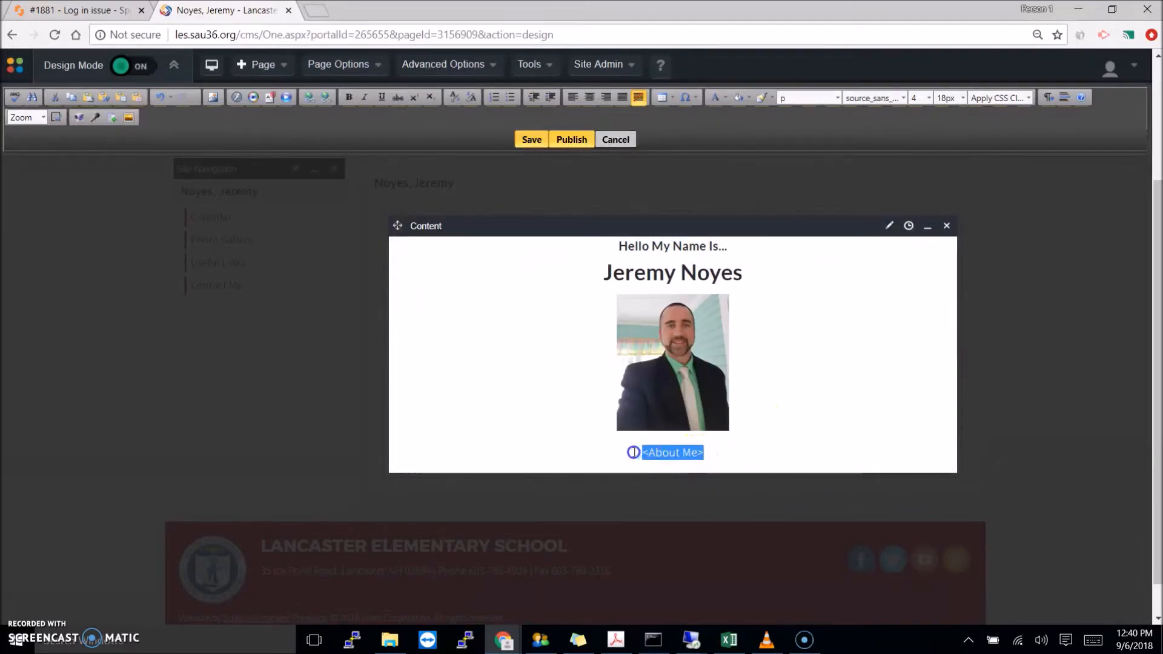
pyautogui.press('BackSpace')
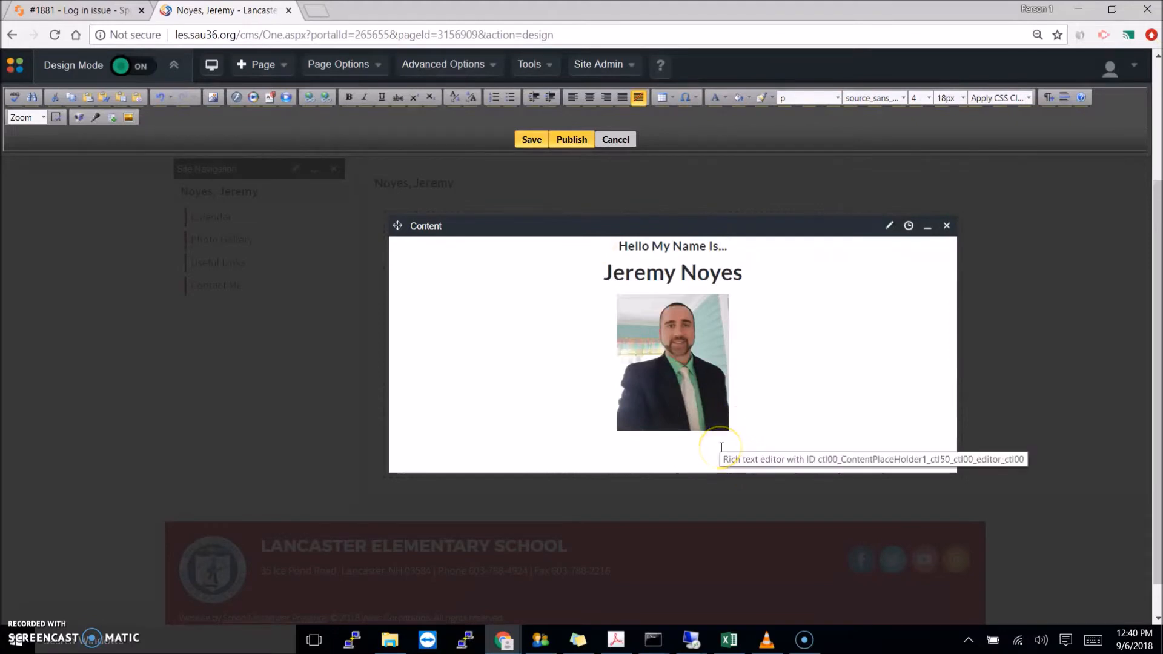
pyautogui.write('This is a test')
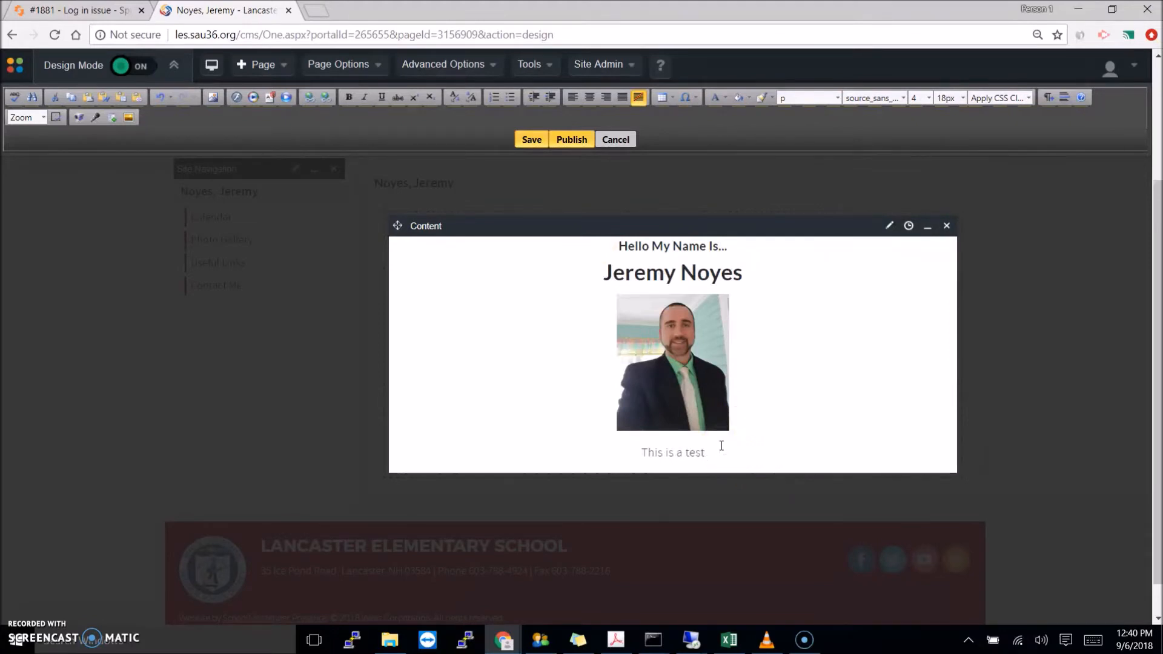
pyautogui.moveTo(721, 446); pyautogui.dragTo(671, 451)
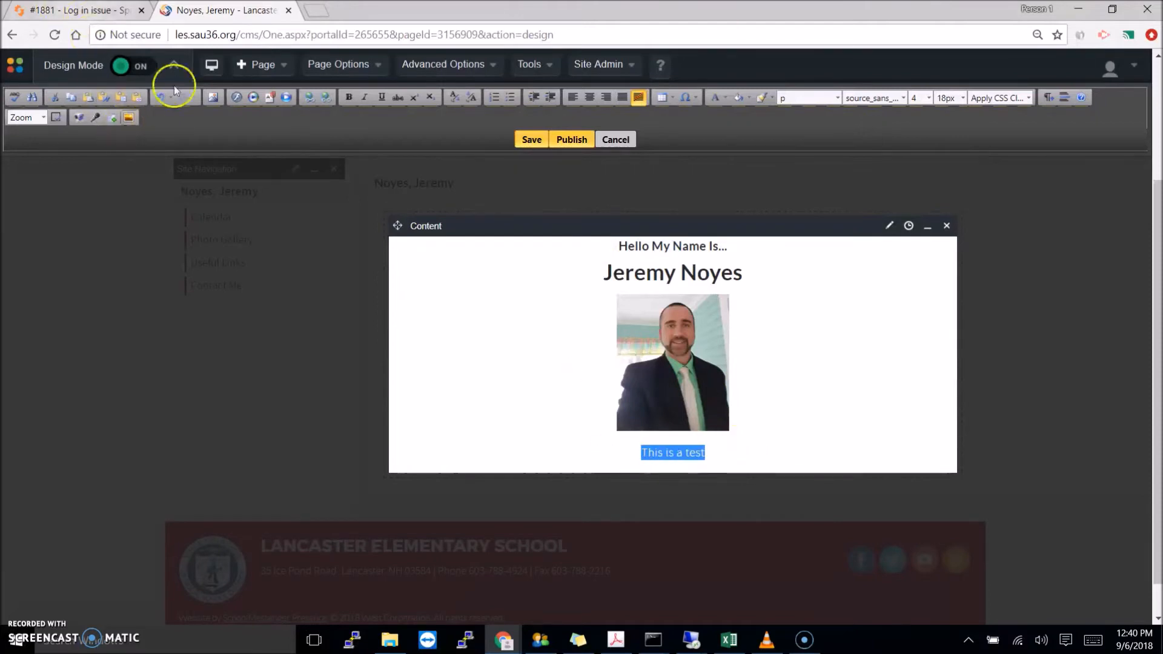
# - Turn Design Mode off and scroll through the page showing the photo and 'This is a test'
pyautogui.click(779, 379)
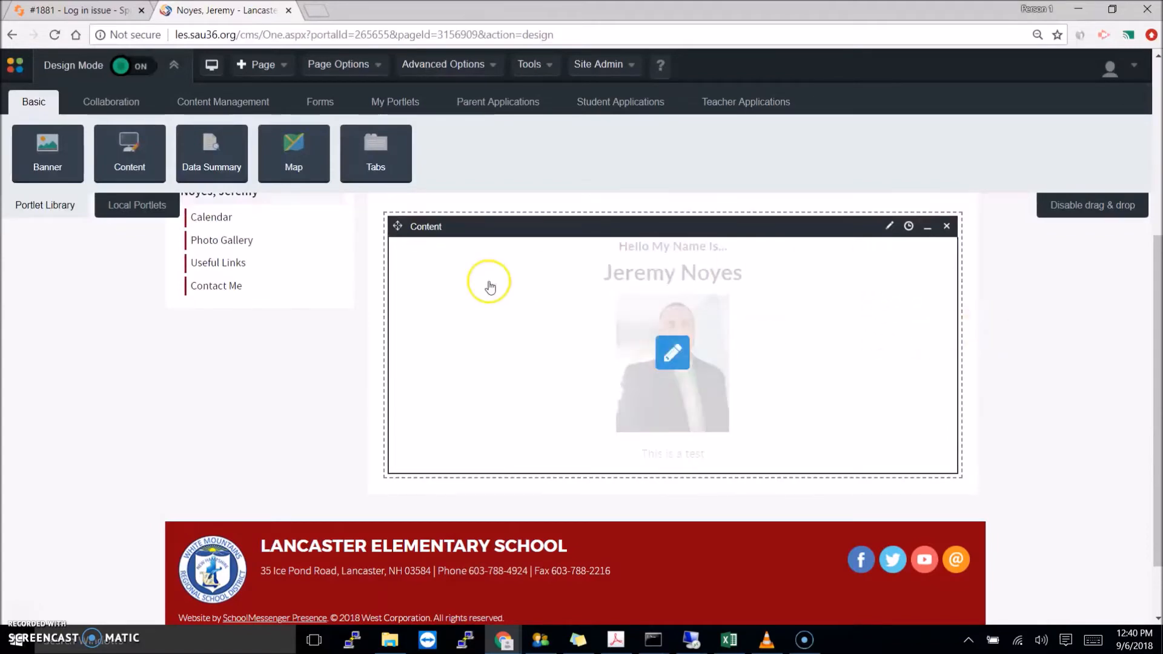
pyautogui.scroll(4, 1096, 378)
pyautogui.scroll(-3, 1096, 380)
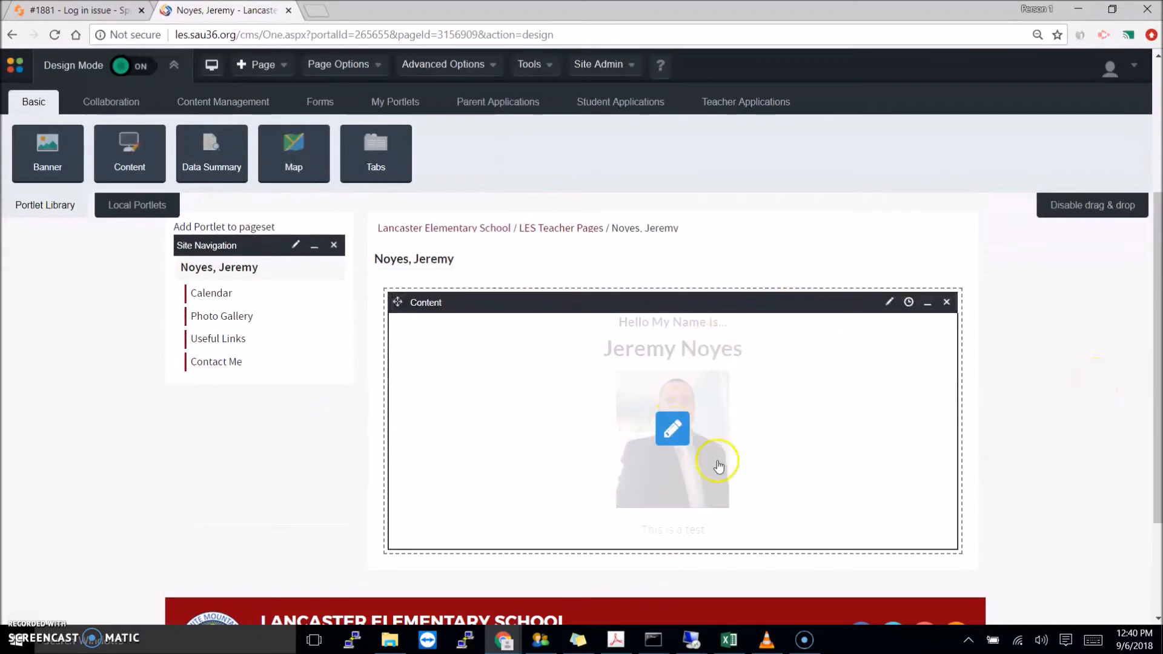
pyautogui.click(133, 64)
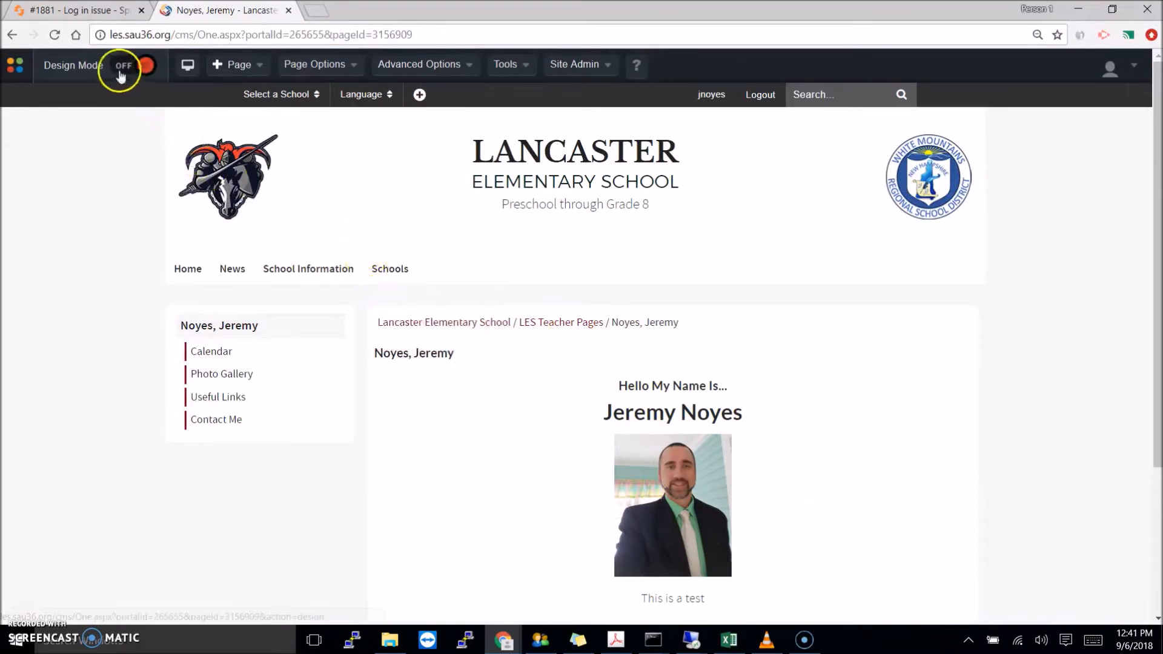
pyautogui.scroll(-1, 1008, 321)
pyautogui.scroll(-2, 1009, 321)
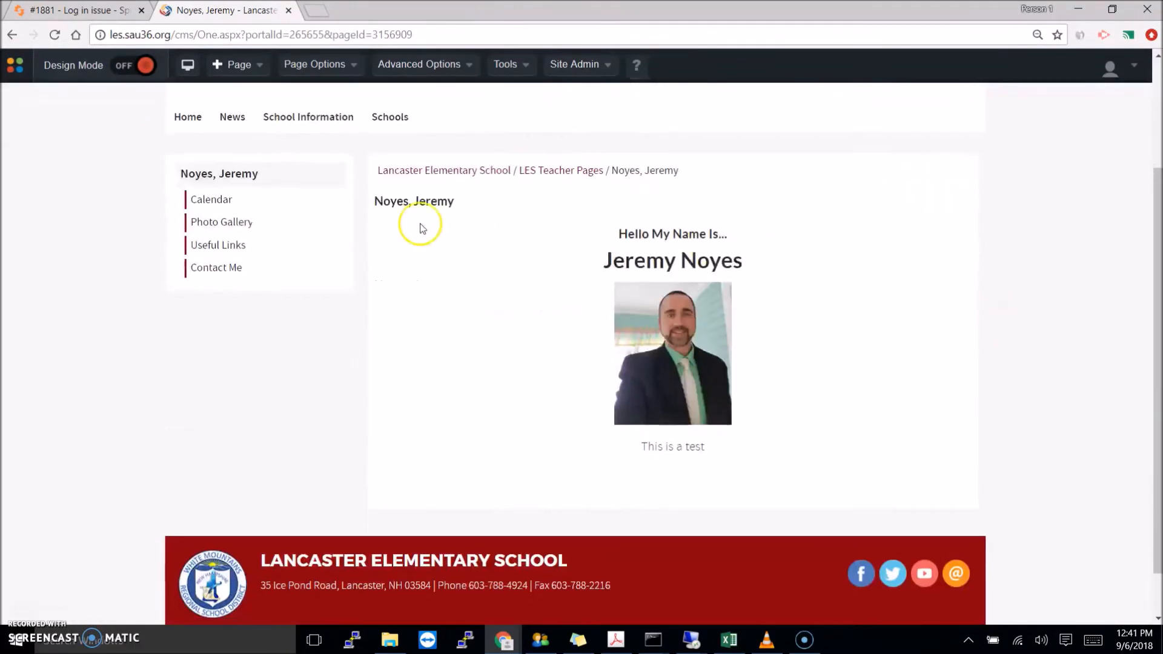
# - Open the teacher's Calendar subpage and view the empty September 2018 month
pyautogui.click(219, 198)
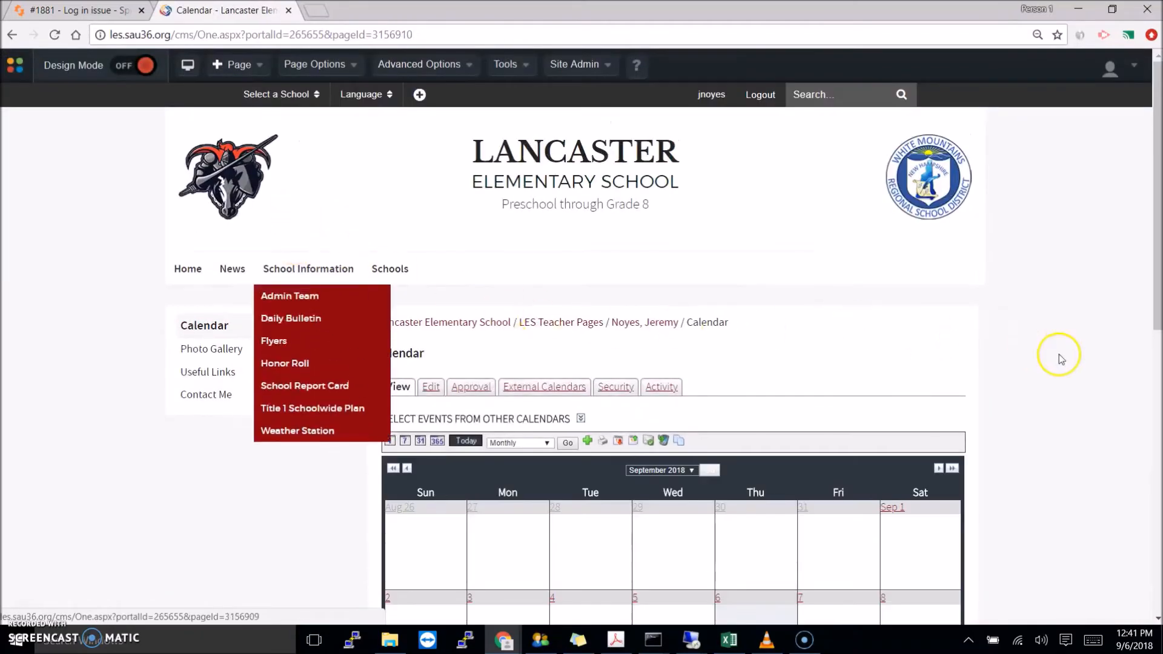
pyautogui.scroll(-2, 1121, 263)
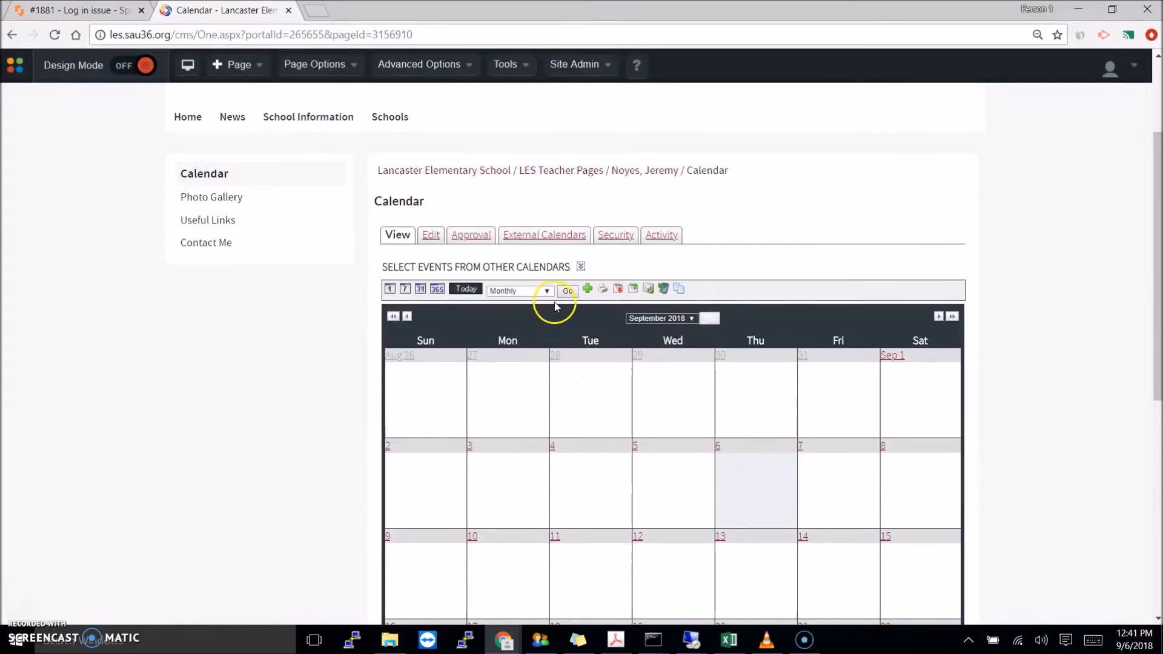
# - Create the 'This is a test' event on Thursday September 6, 12:41PM–1:41PM, keeping the default category
pyautogui.click(587, 291)
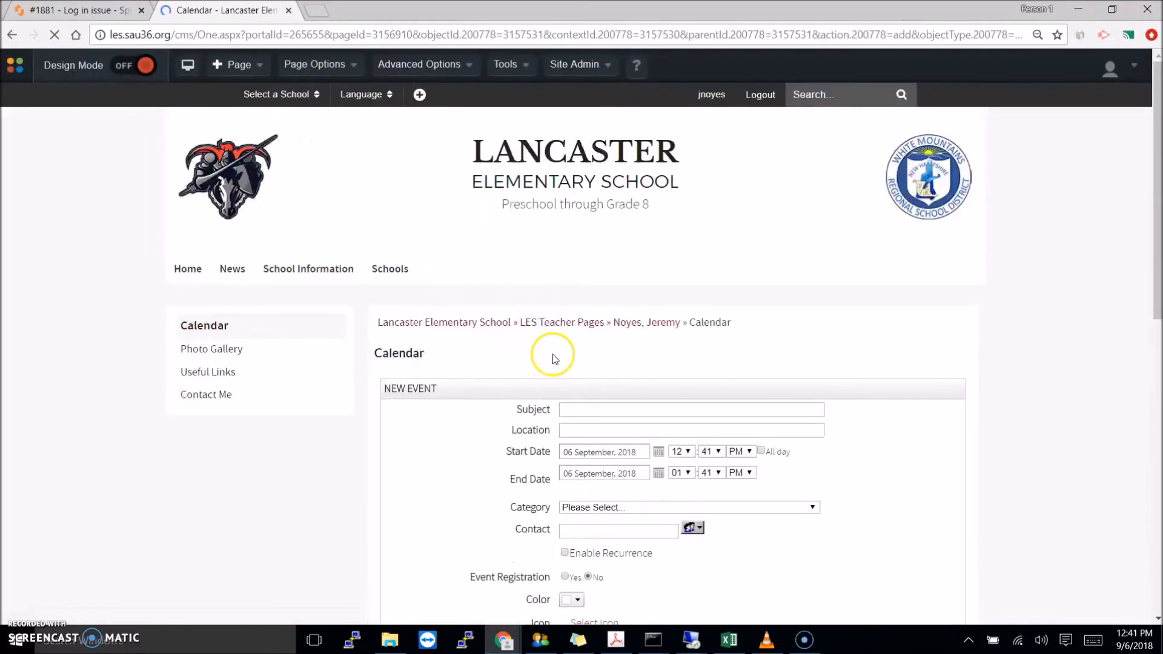
pyautogui.click(584, 411)
pyautogui.write('This is a test')
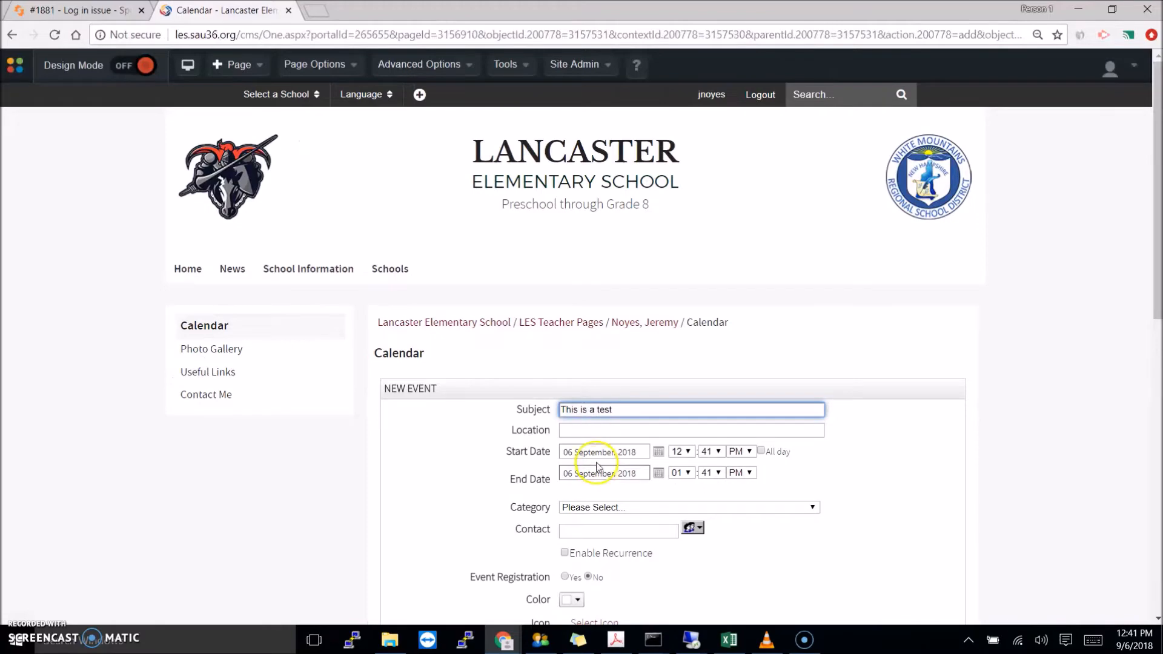
pyautogui.click(638, 506)
pyautogui.click(702, 495)
pyautogui.scroll(-2, 902, 520)
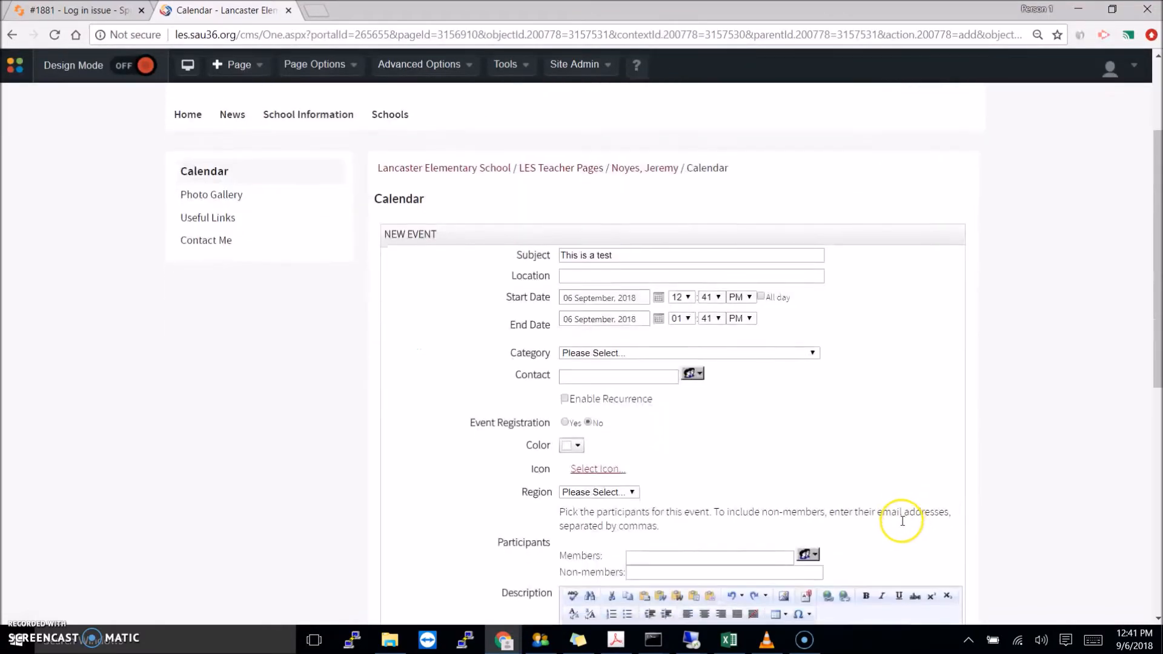
pyautogui.scroll(-4, 902, 521)
pyautogui.click(574, 64)
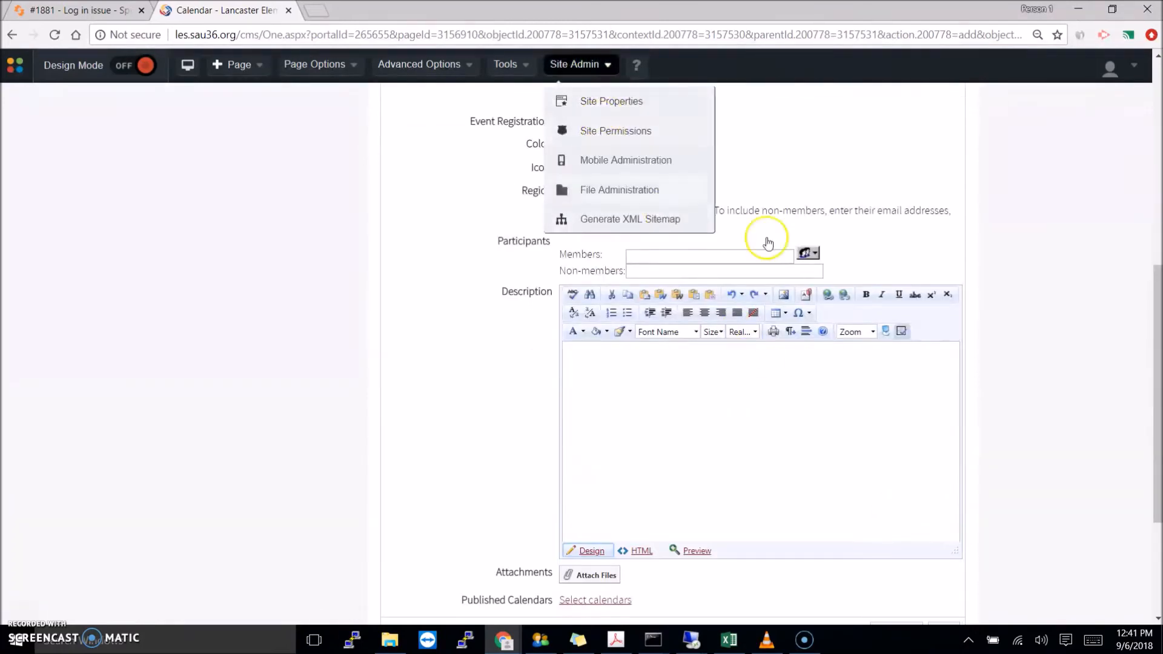
pyautogui.scroll(-3, 836, 442)
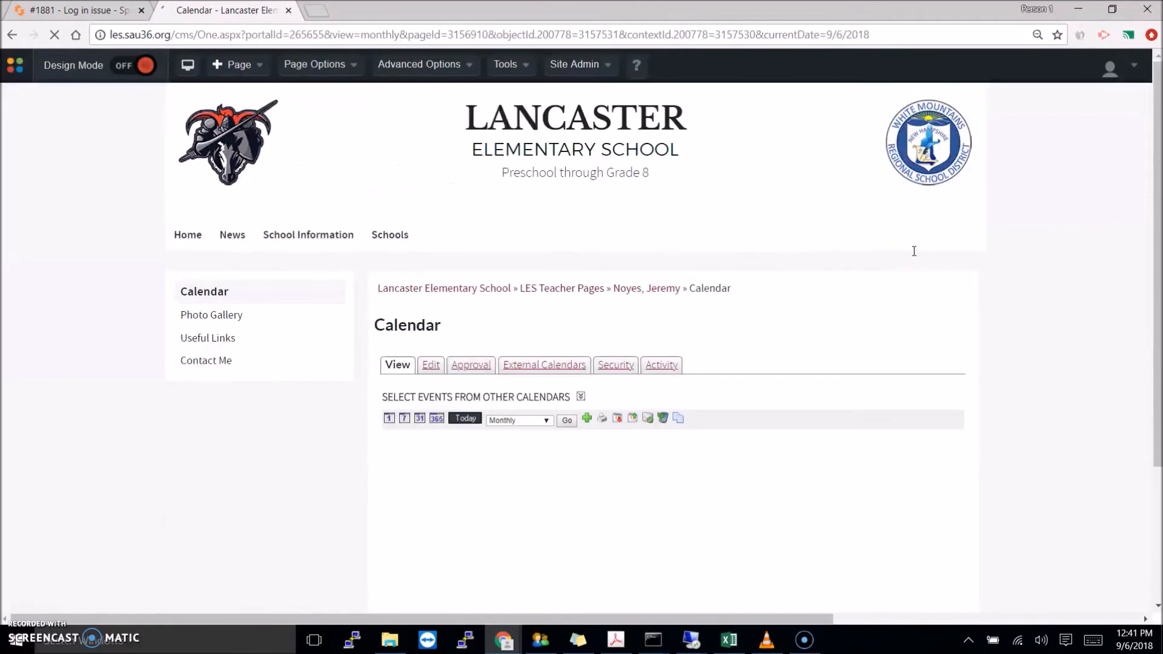
pyautogui.scroll(-2, 907, 462)
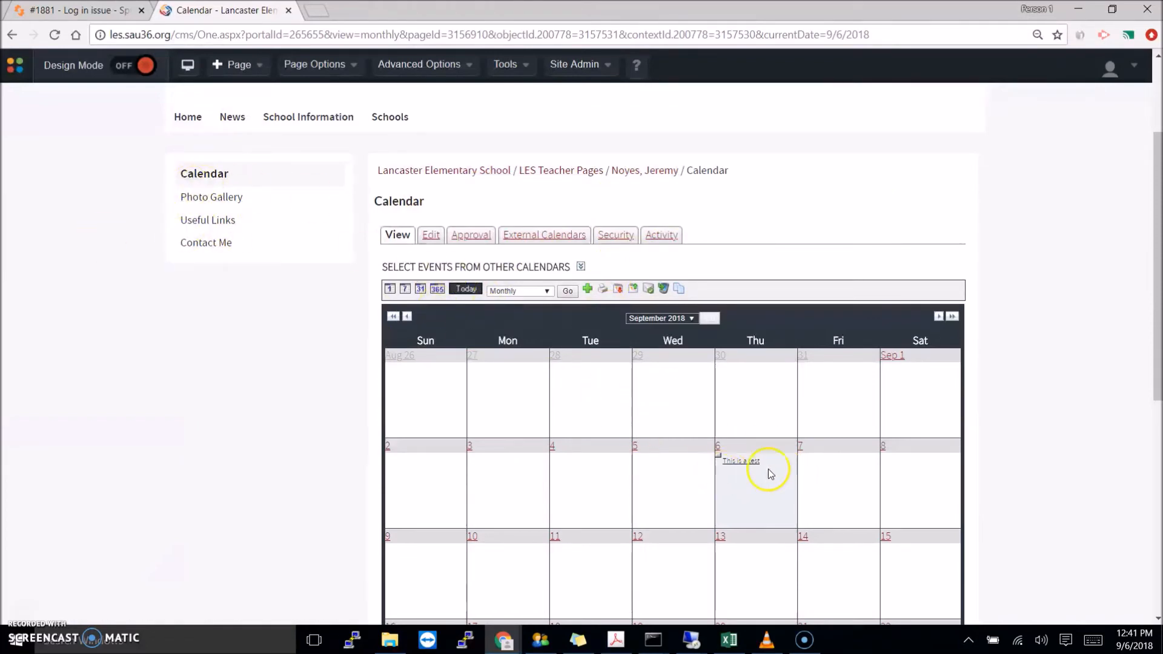
# - In Photo Gallery, add an album named 'Test', still without images
pyautogui.click(219, 203)
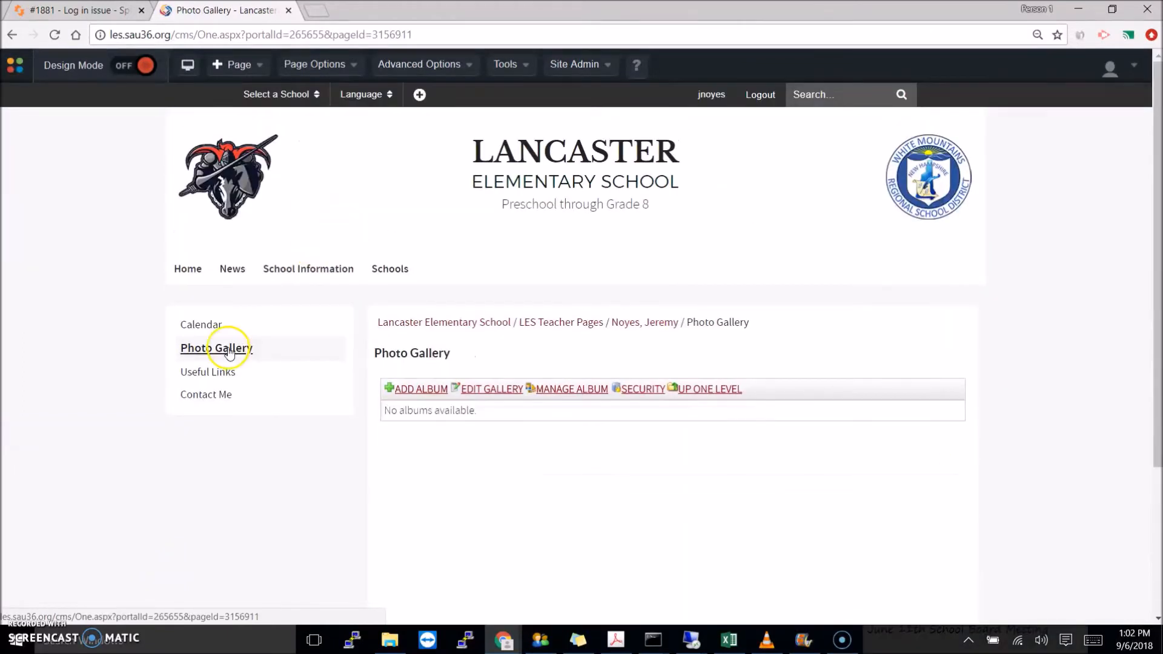
pyautogui.click(423, 393)
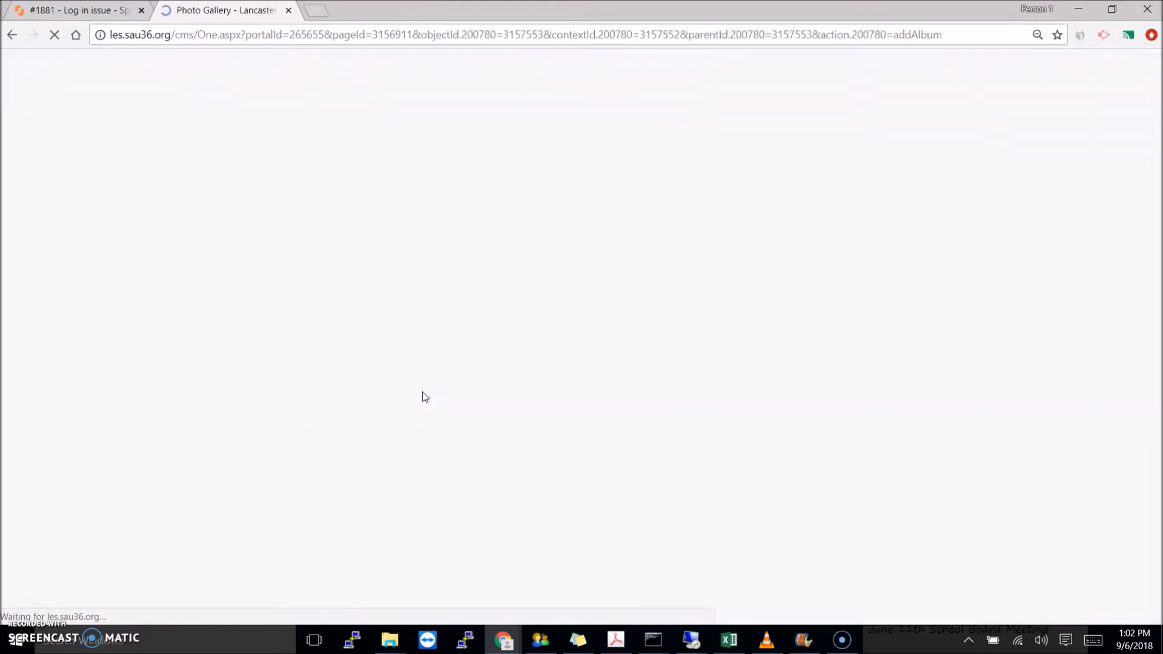
pyautogui.click(495, 409)
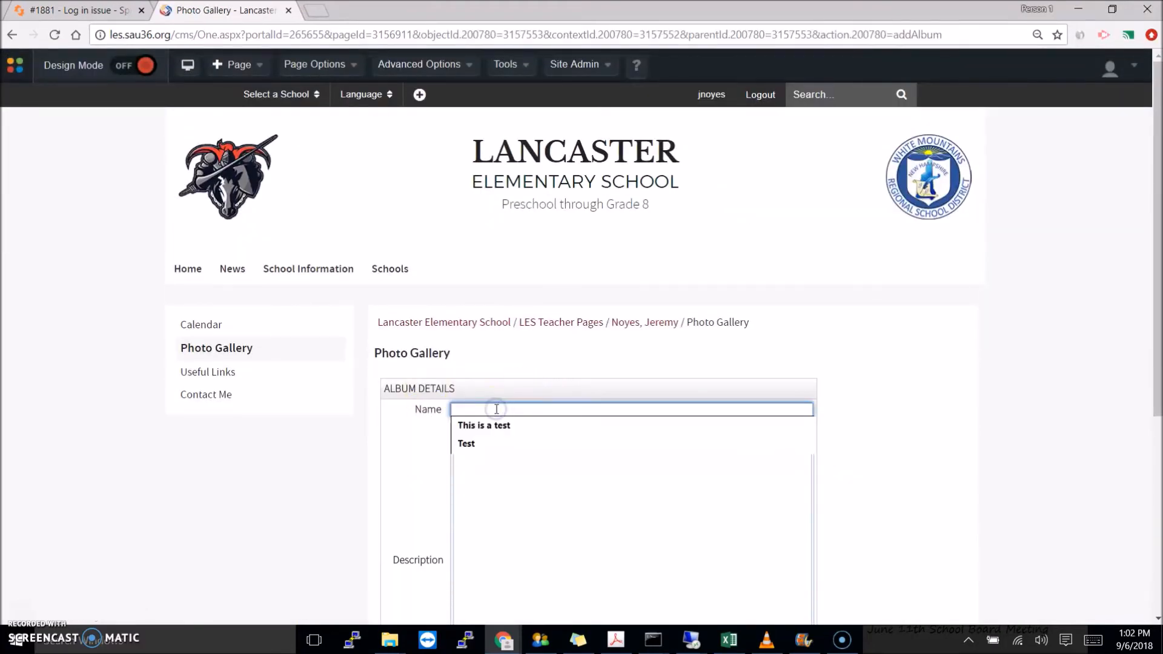
pyautogui.write('Test')
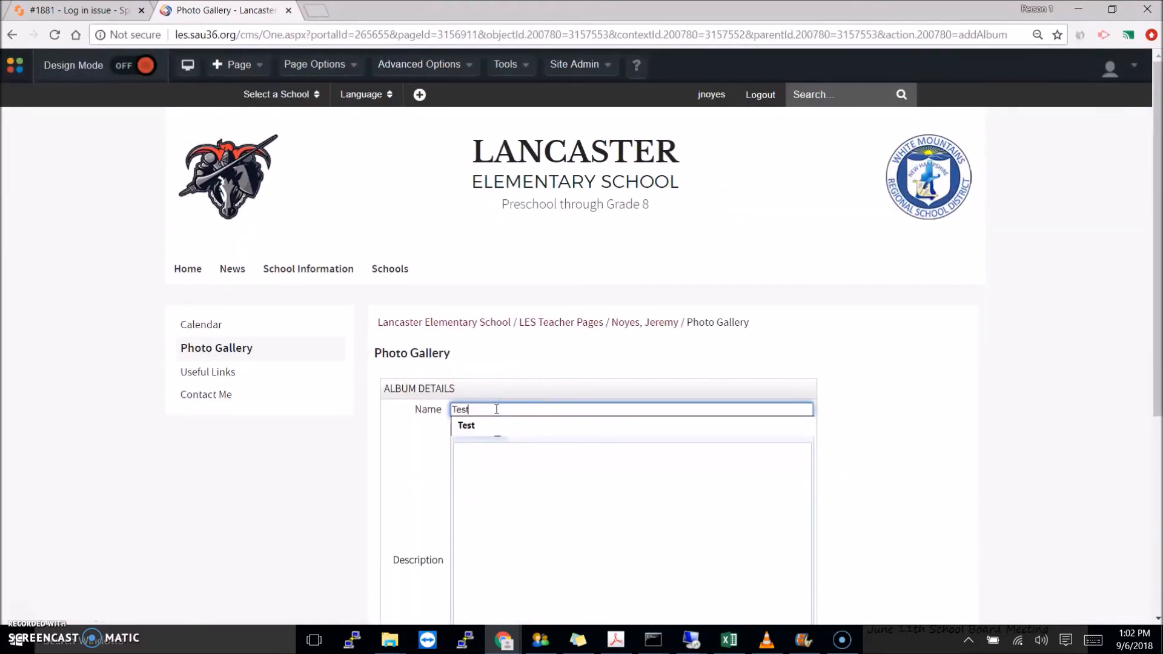
pyautogui.click(884, 380)
pyautogui.scroll(-3, 588, 503)
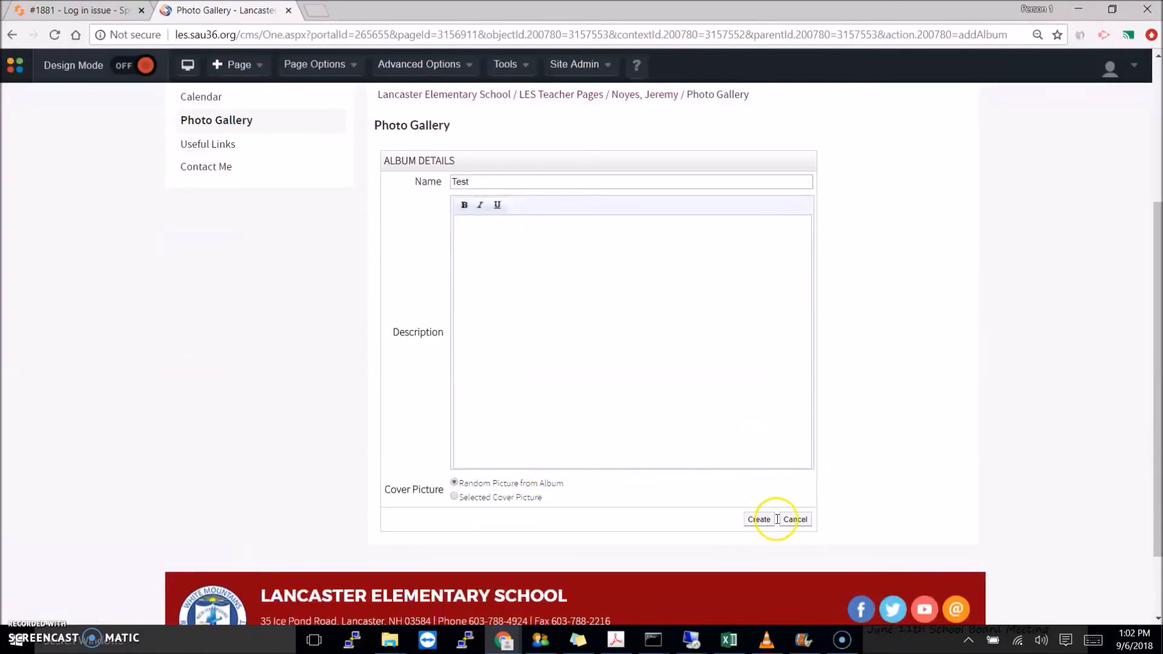
pyautogui.click(761, 521)
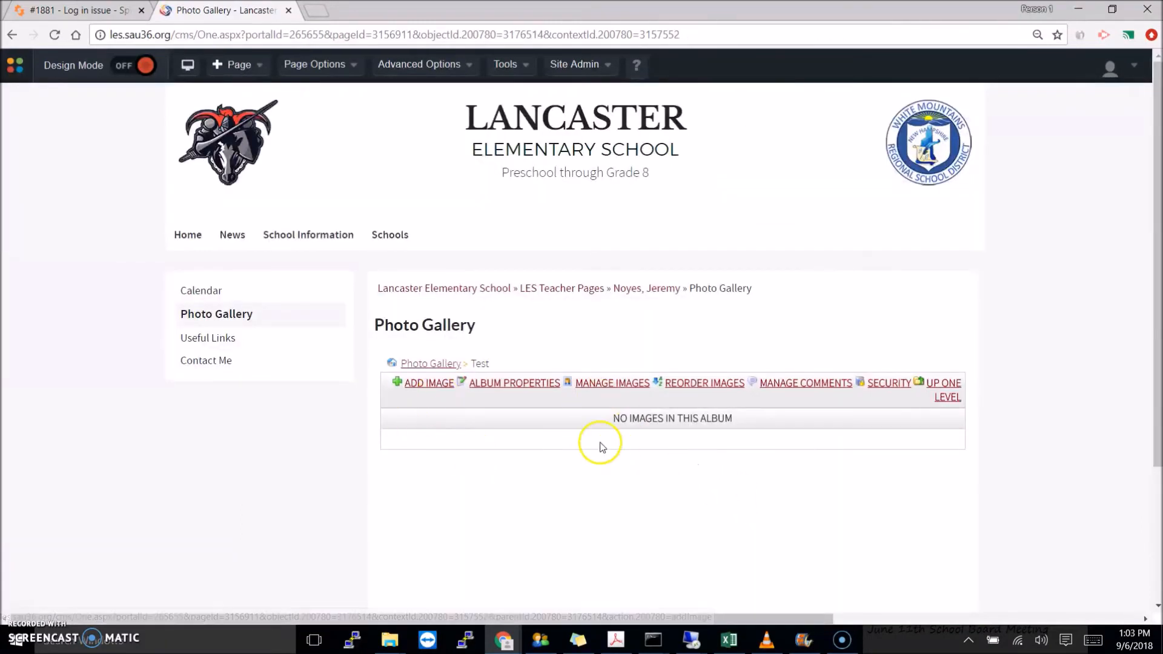
# - Choose Chromebook and coachpirate as the first two album images
pyautogui.click(422, 389)
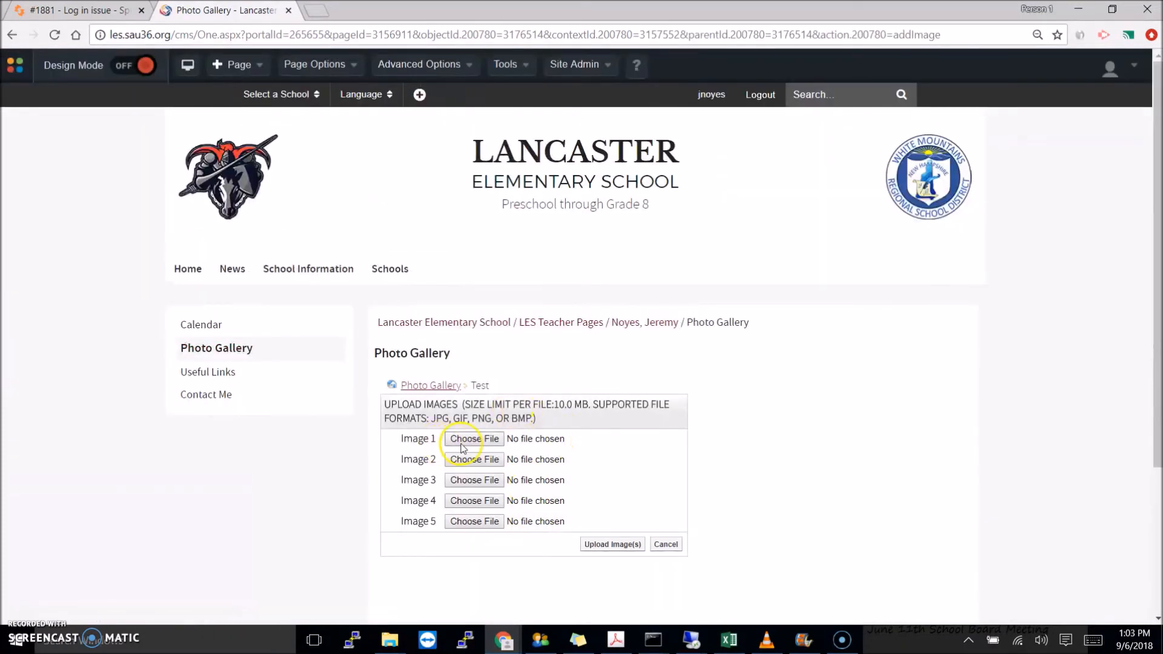
pyautogui.click(465, 441)
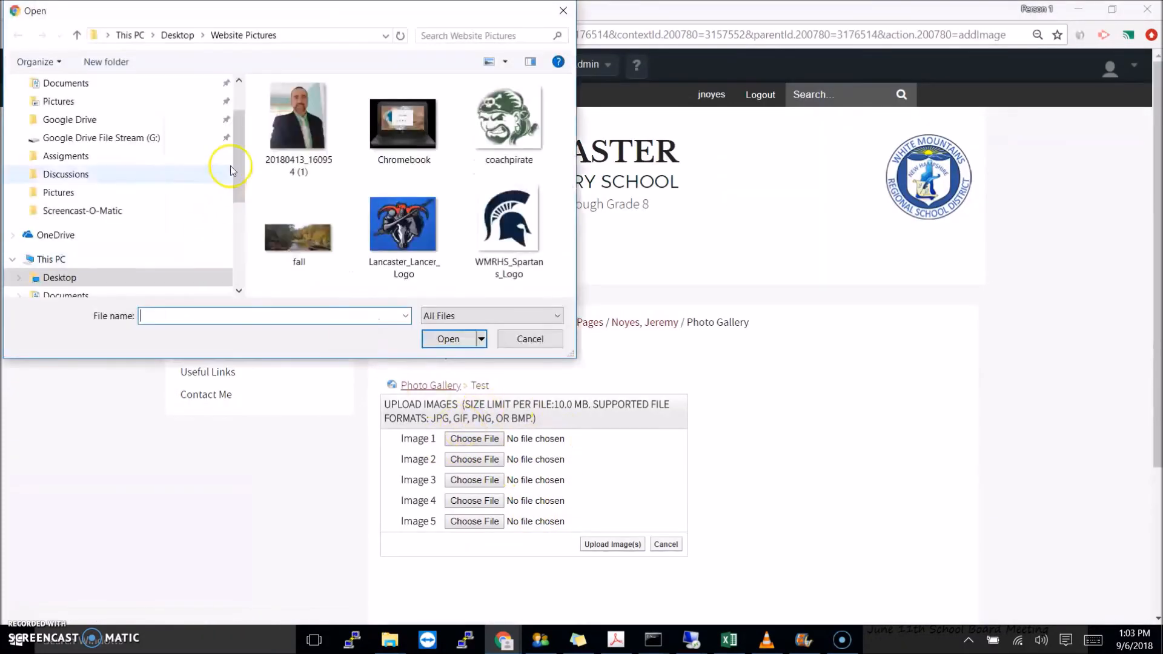
pyautogui.click(398, 139)
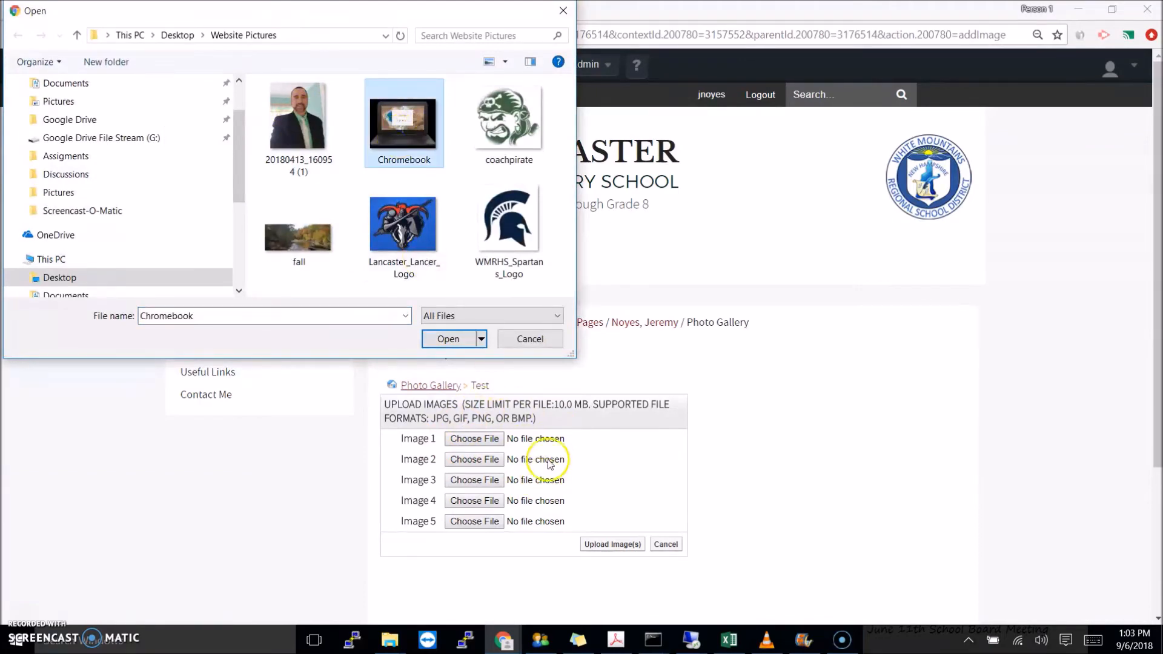
pyautogui.click(451, 339)
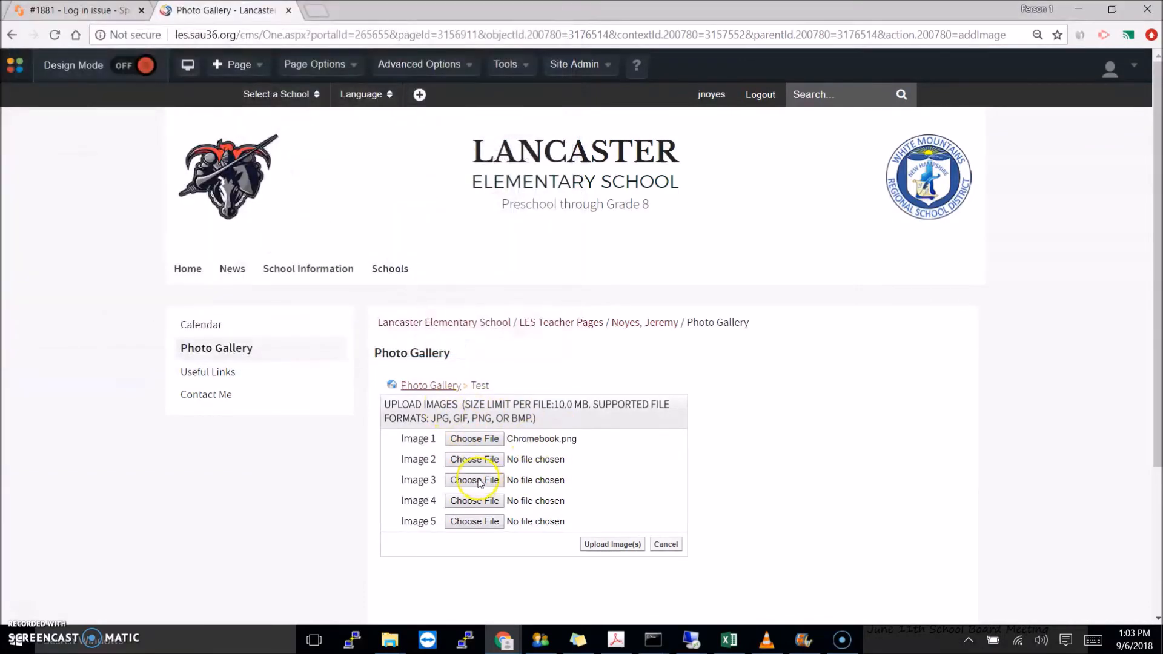
pyautogui.click(473, 460)
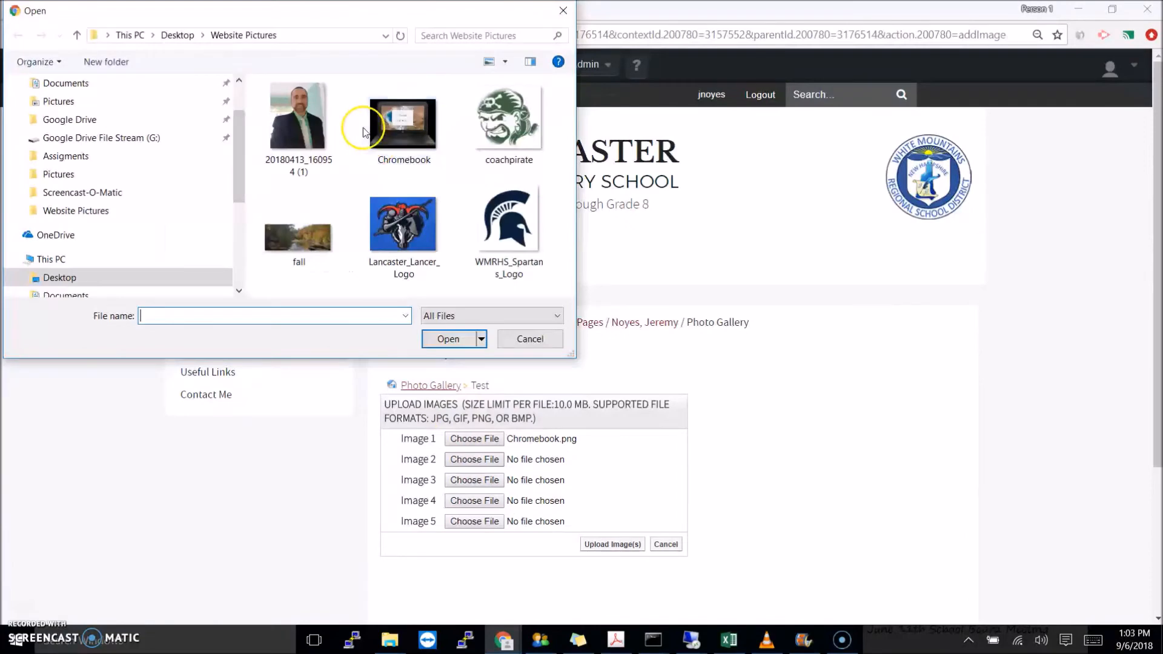
pyautogui.click(508, 122)
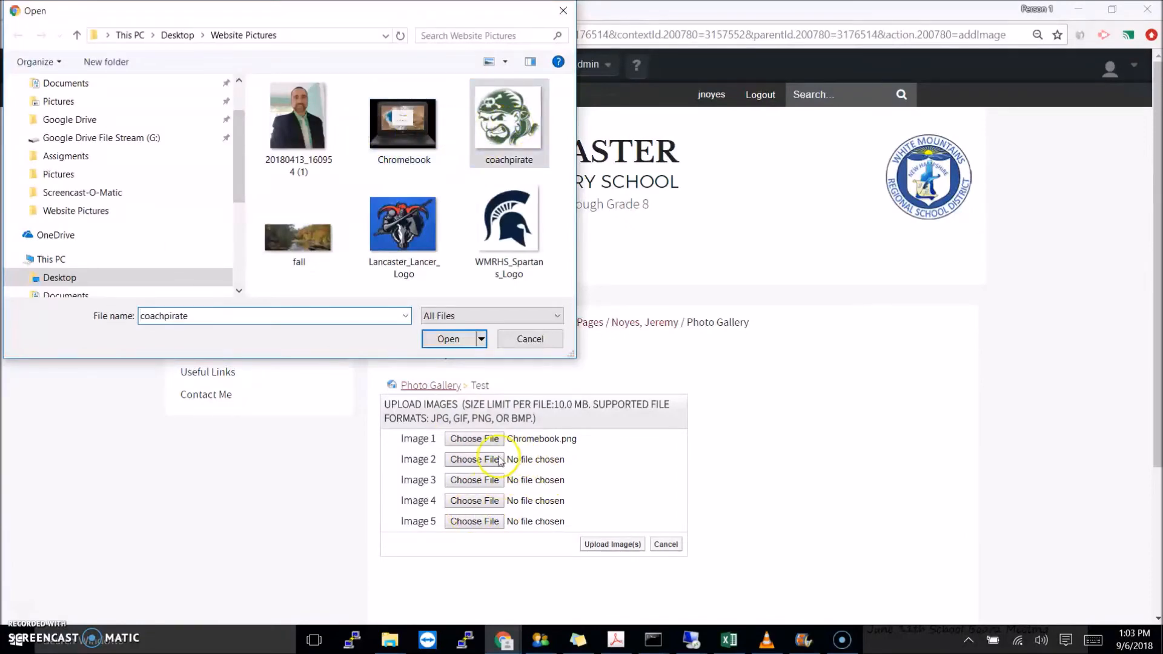
pyautogui.click(461, 340)
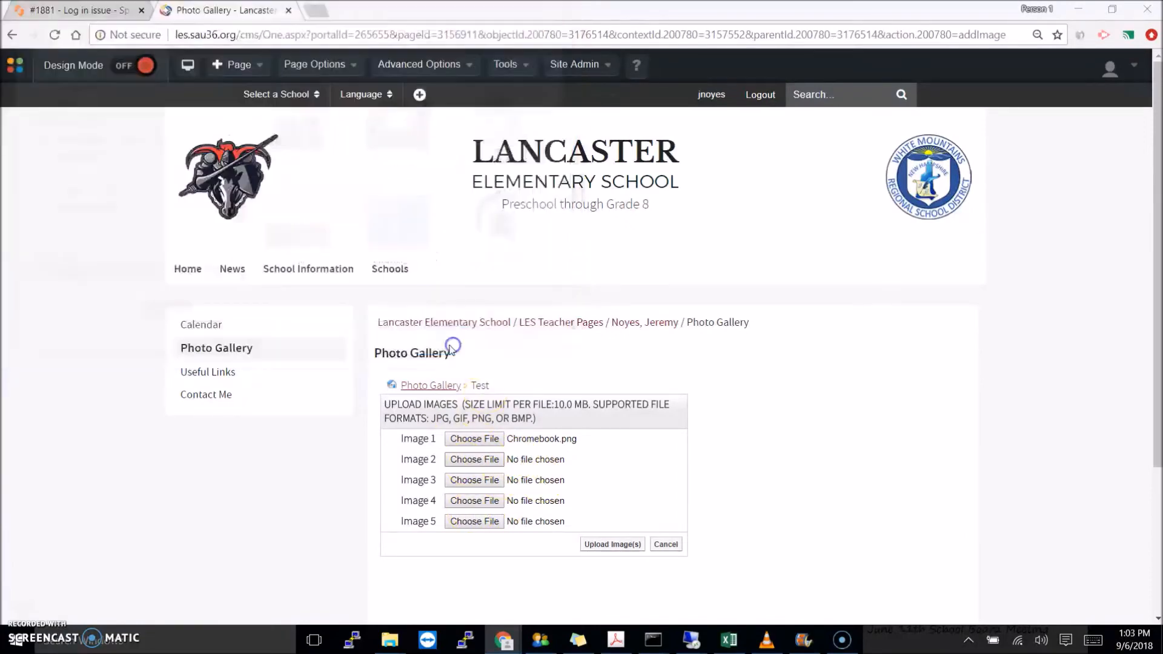
# - Choose fall, Lancaster_Lancer_Logo and WMRHS_Spartans_Logo for image slots three to five
pyautogui.click(487, 480)
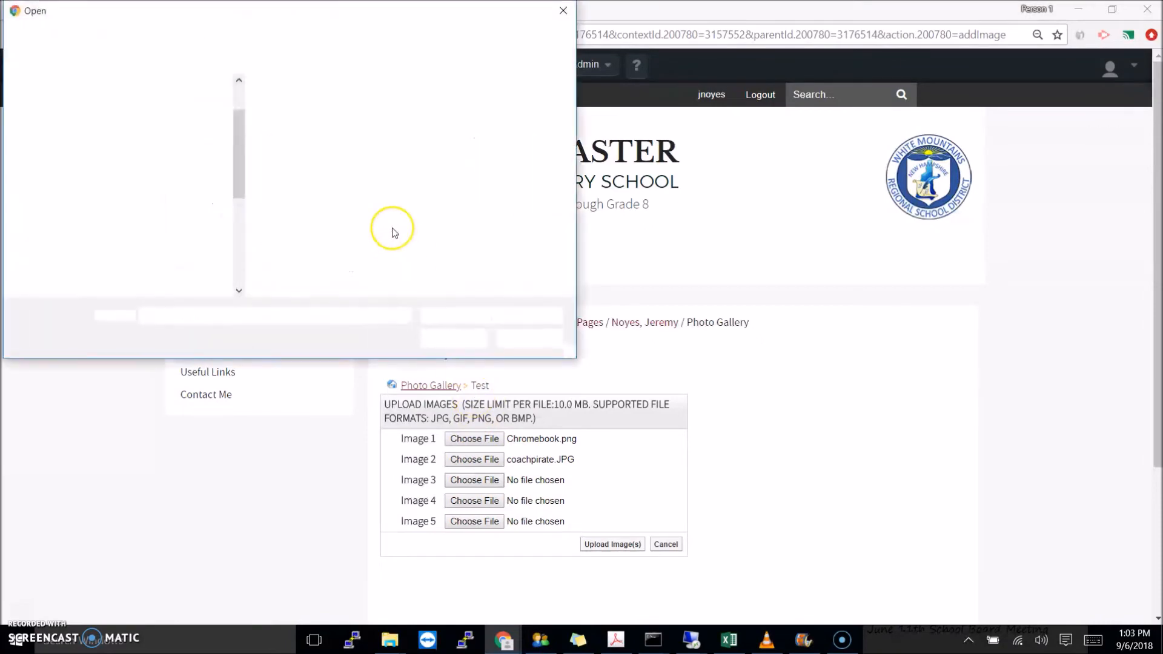
pyautogui.click(299, 227)
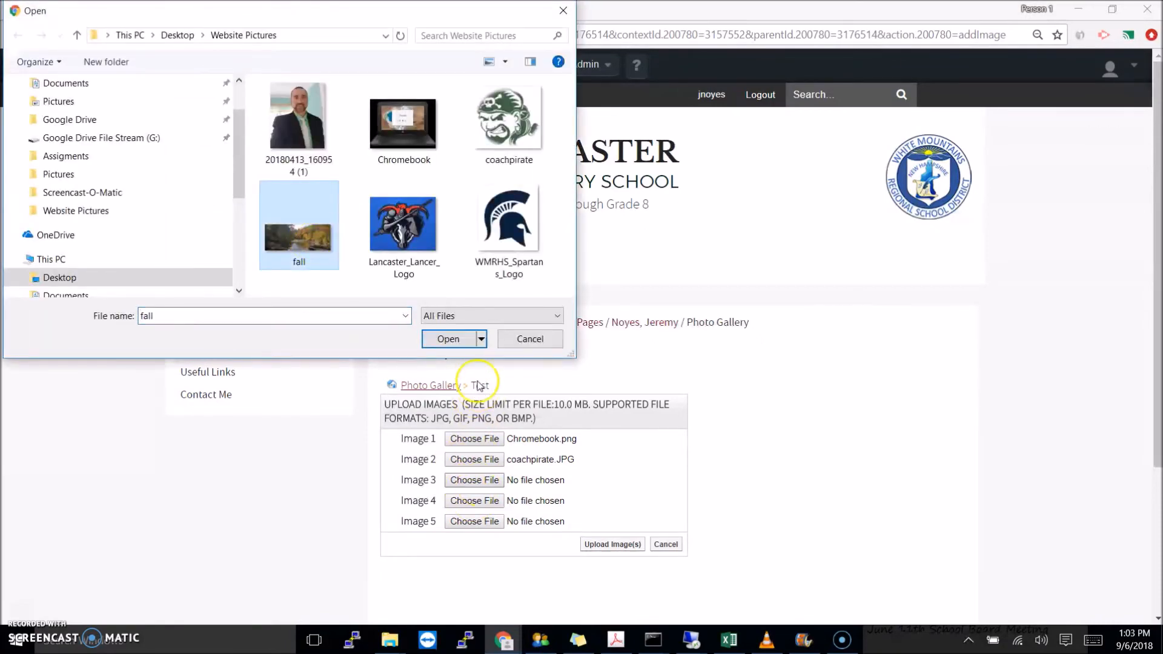
pyautogui.click(446, 340)
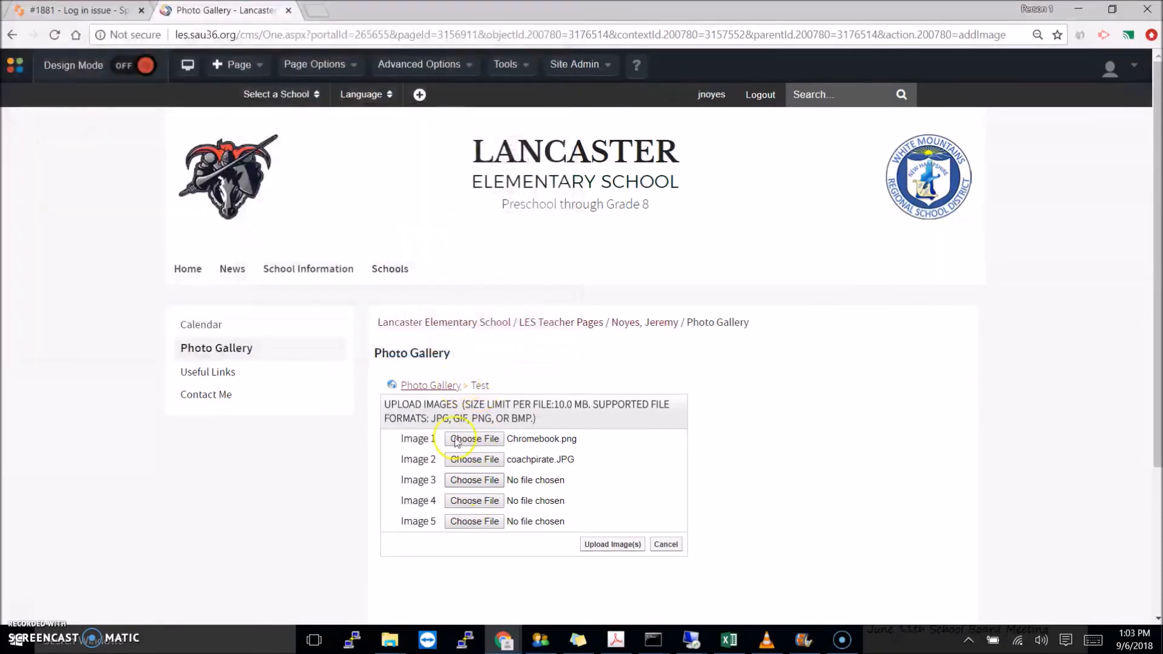
pyautogui.click(480, 502)
pyautogui.click(410, 244)
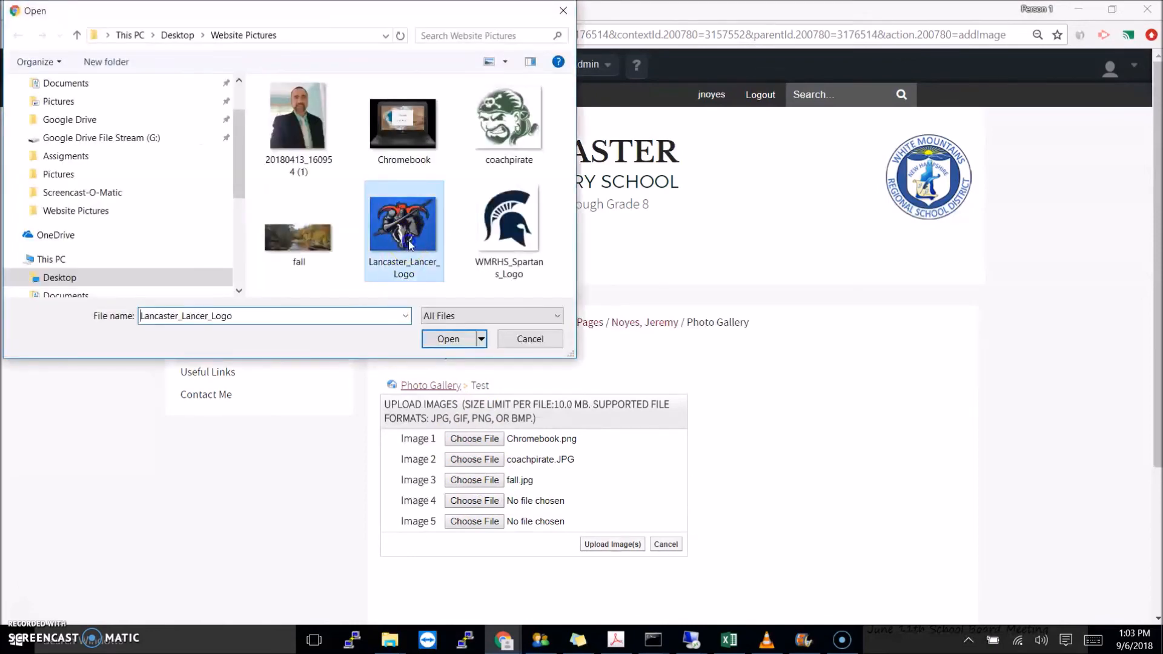
pyautogui.click(448, 339)
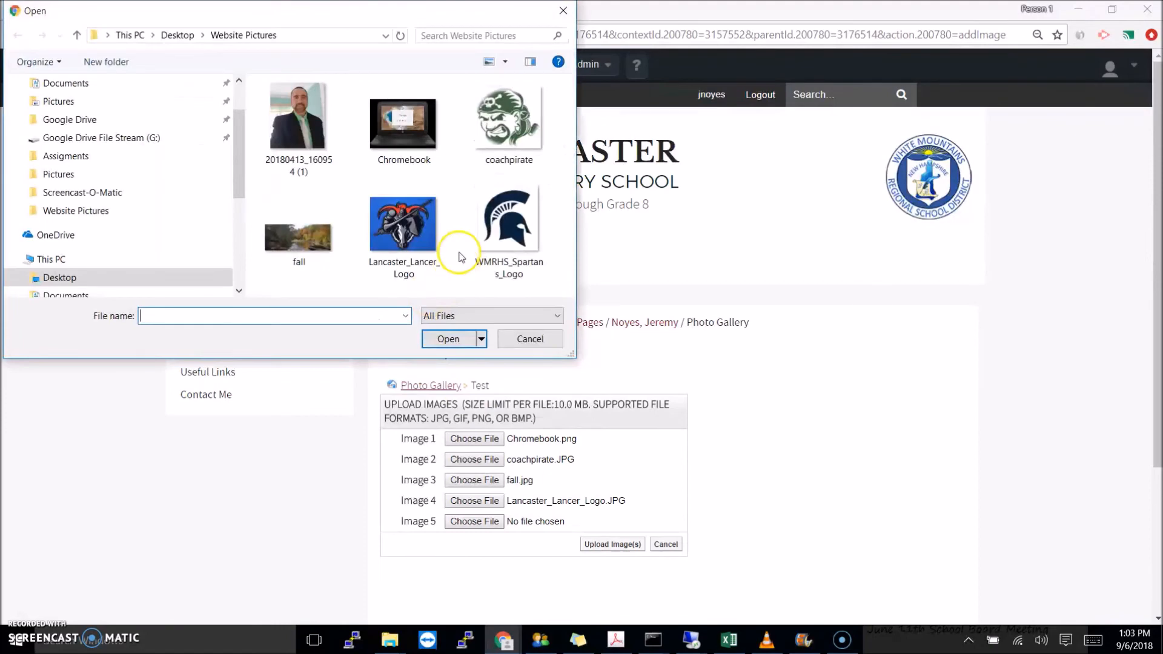
pyautogui.click(506, 243)
pyautogui.click(448, 340)
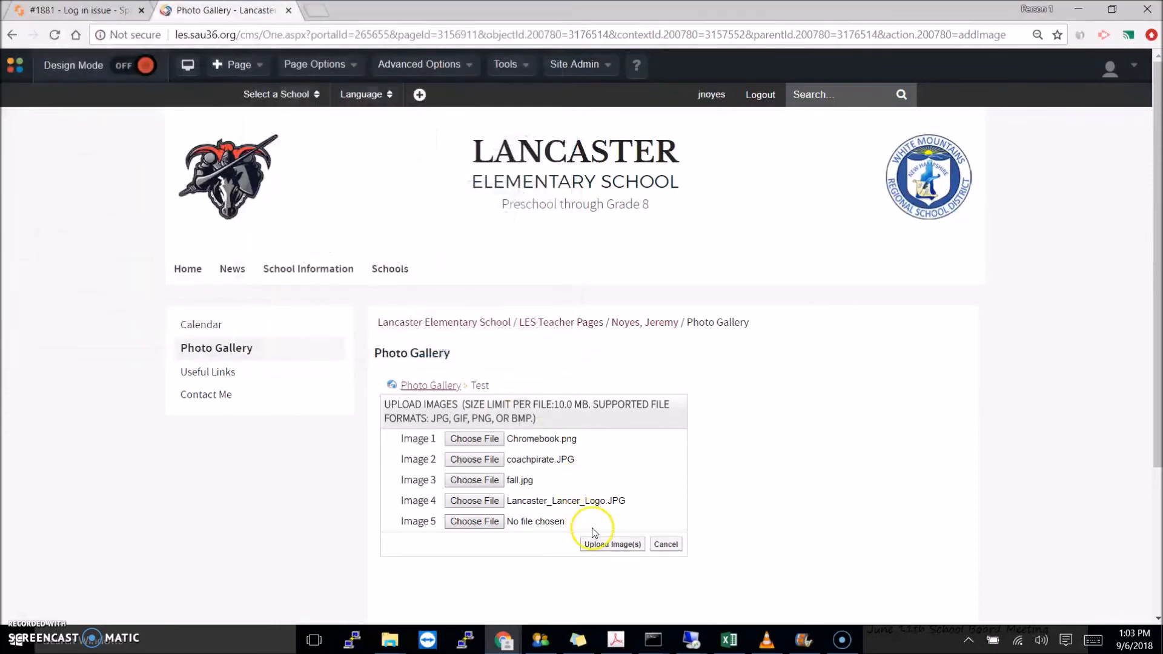
# - Upload the five pictures into the Test album, check the thumbnails, then go to Useful Links
pyautogui.click(609, 545)
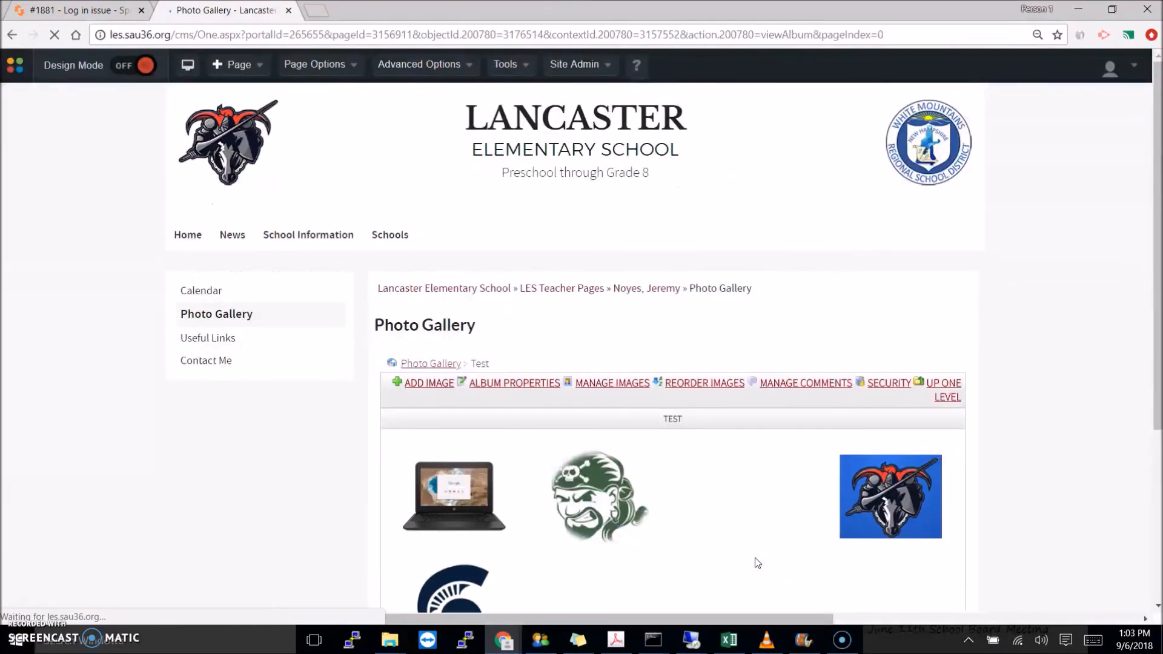
pyautogui.scroll(-3, 1029, 345)
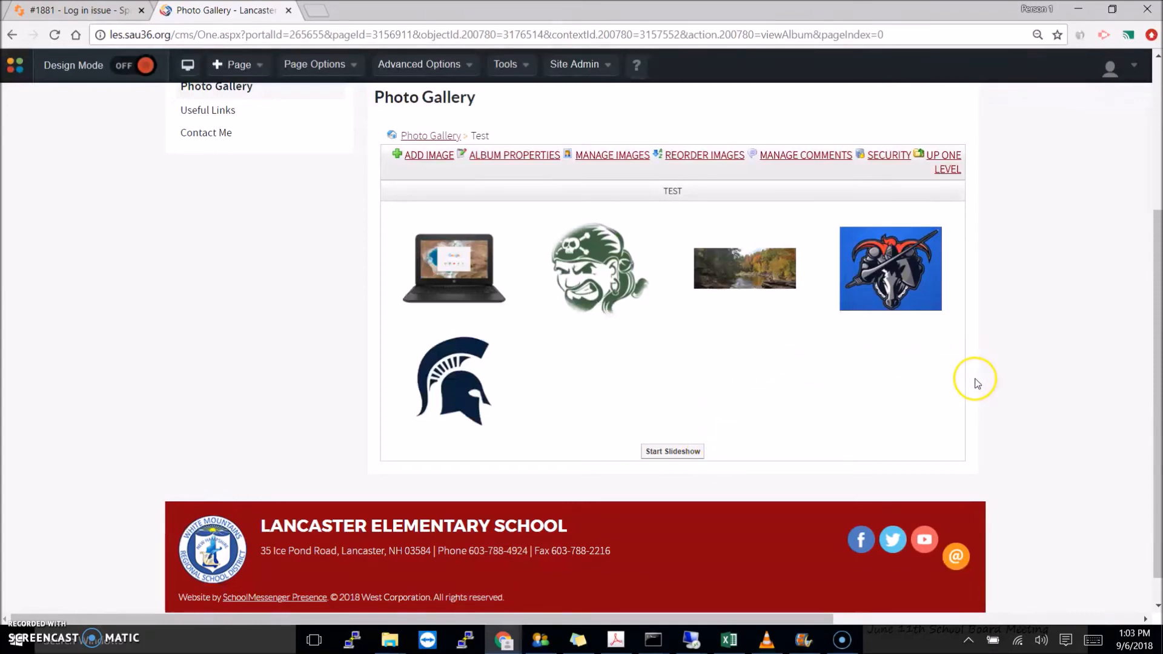
pyautogui.scroll(2, 976, 383)
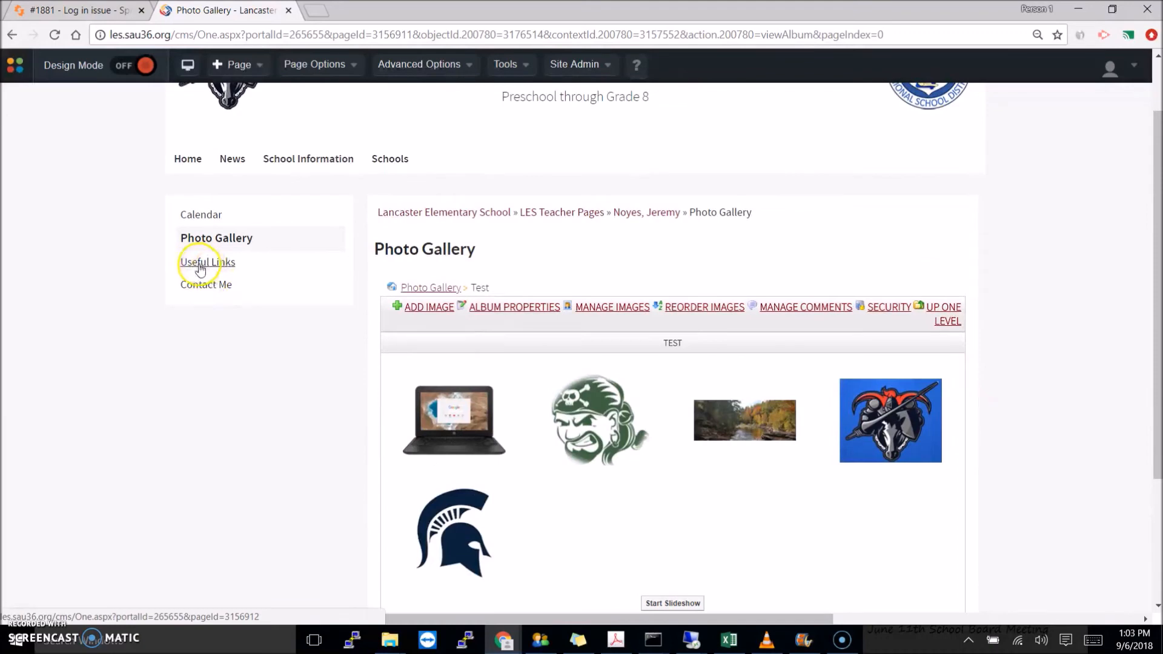
pyautogui.click(202, 266)
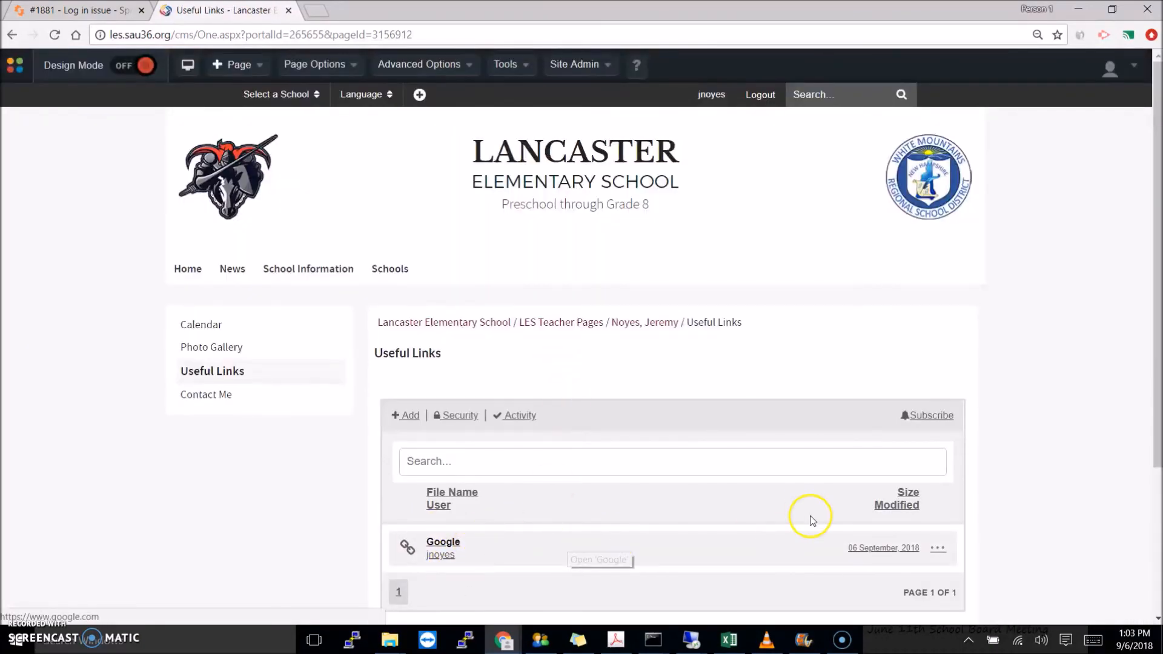
# - Choose File from the Useful Links Add menu to bring up the Document Container upload window
pyautogui.scroll(-1, 575, 420)
pyautogui.click(403, 341)
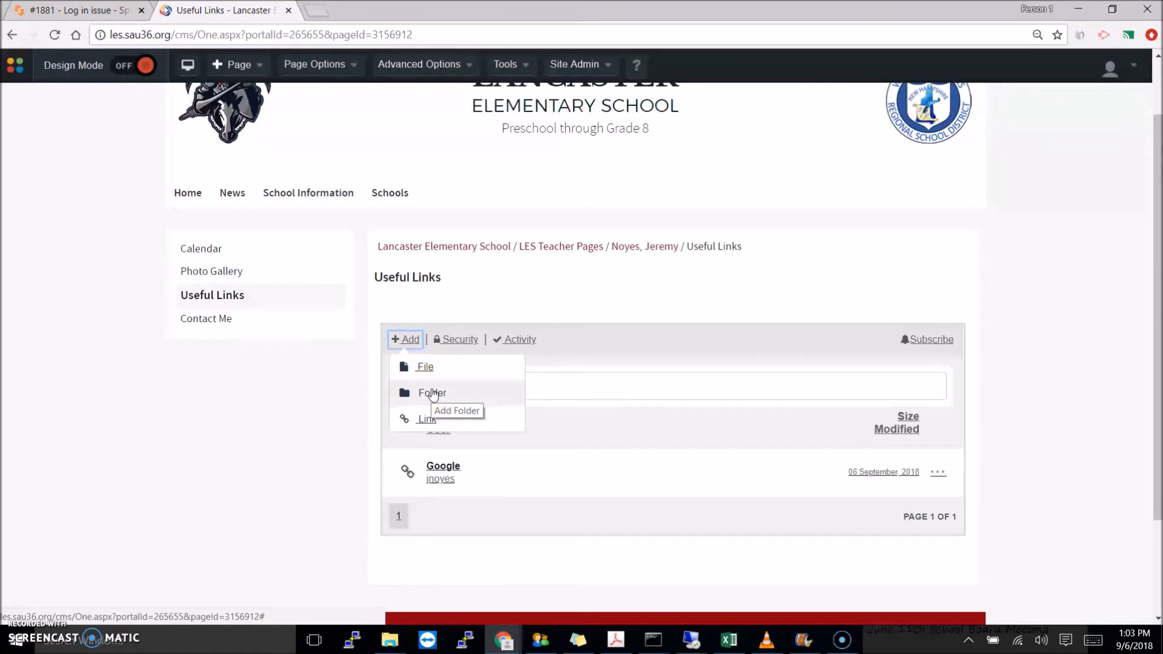
pyautogui.click(432, 394)
pyautogui.click(418, 323)
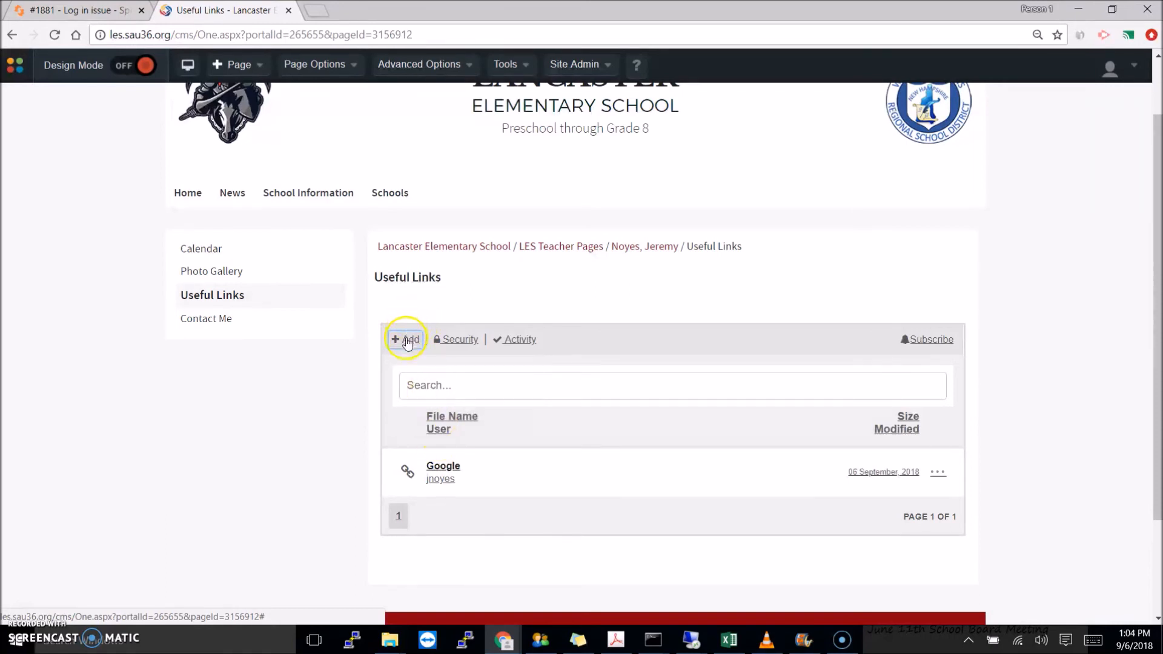
pyautogui.click(407, 342)
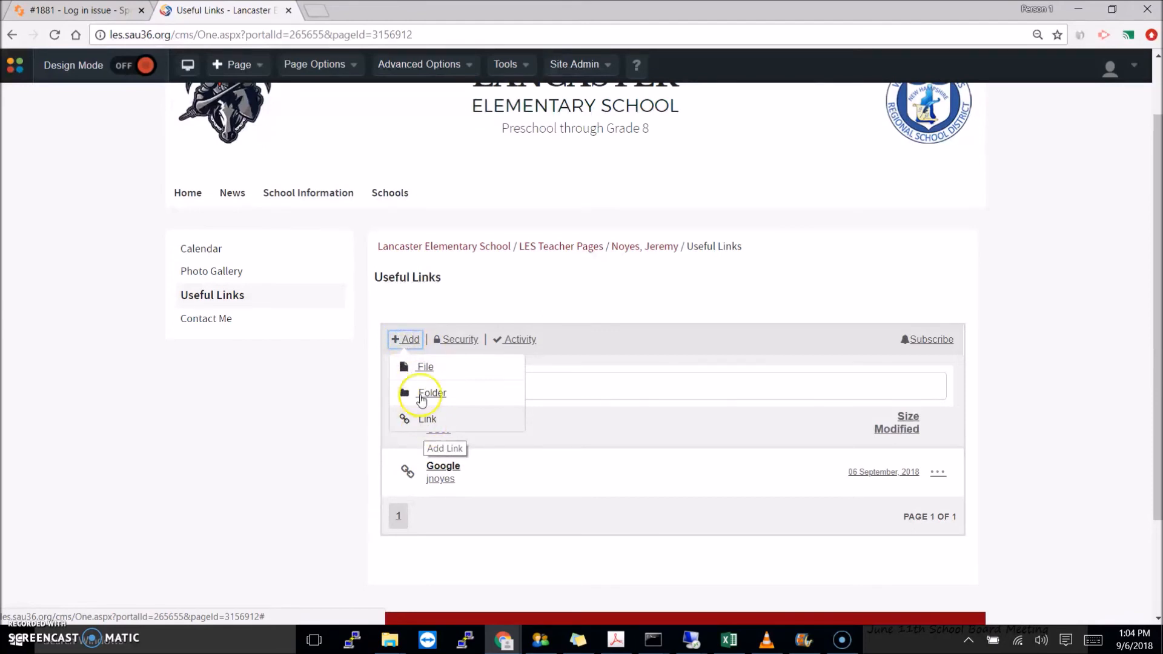
pyautogui.click(422, 369)
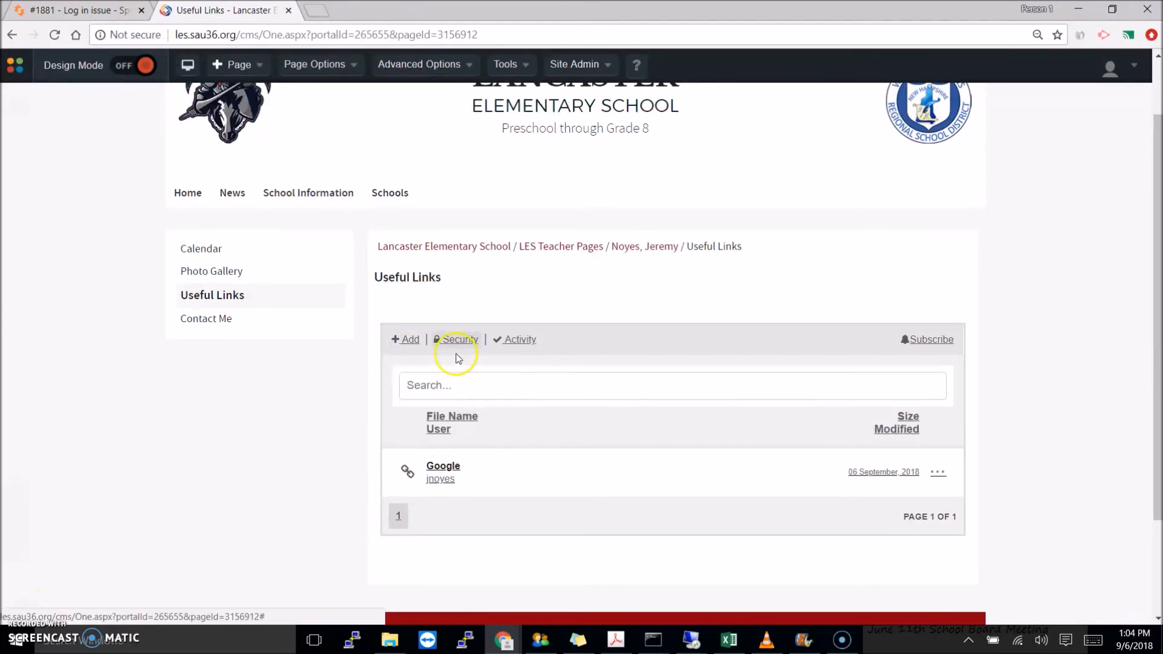
pyautogui.click(409, 341)
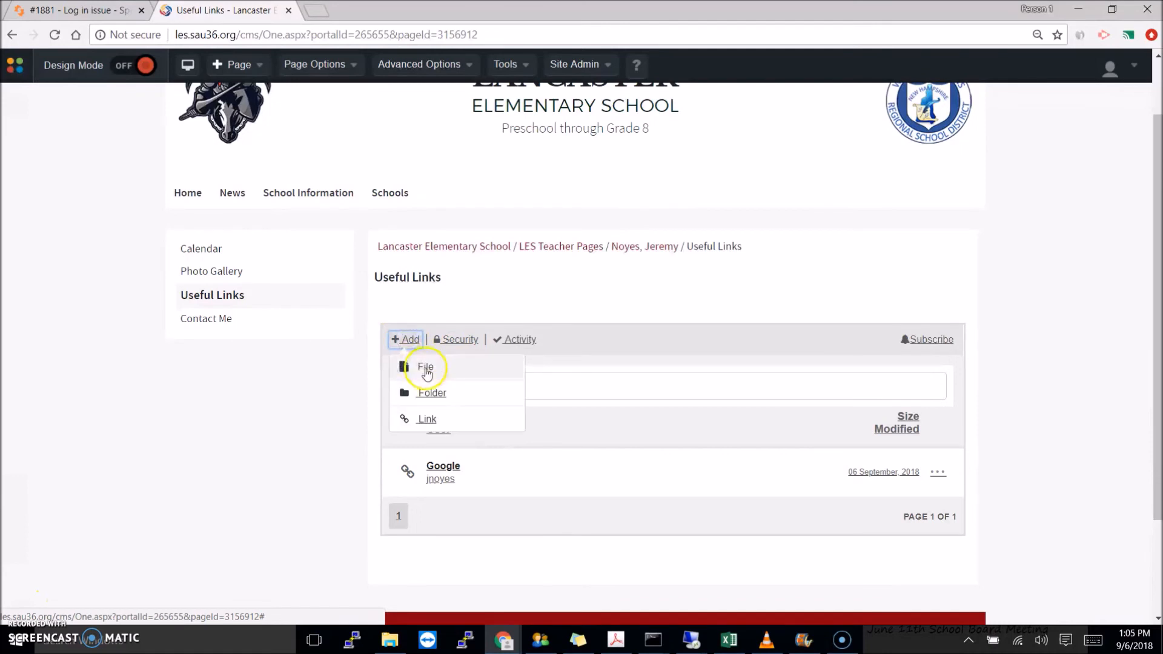
pyautogui.click(424, 369)
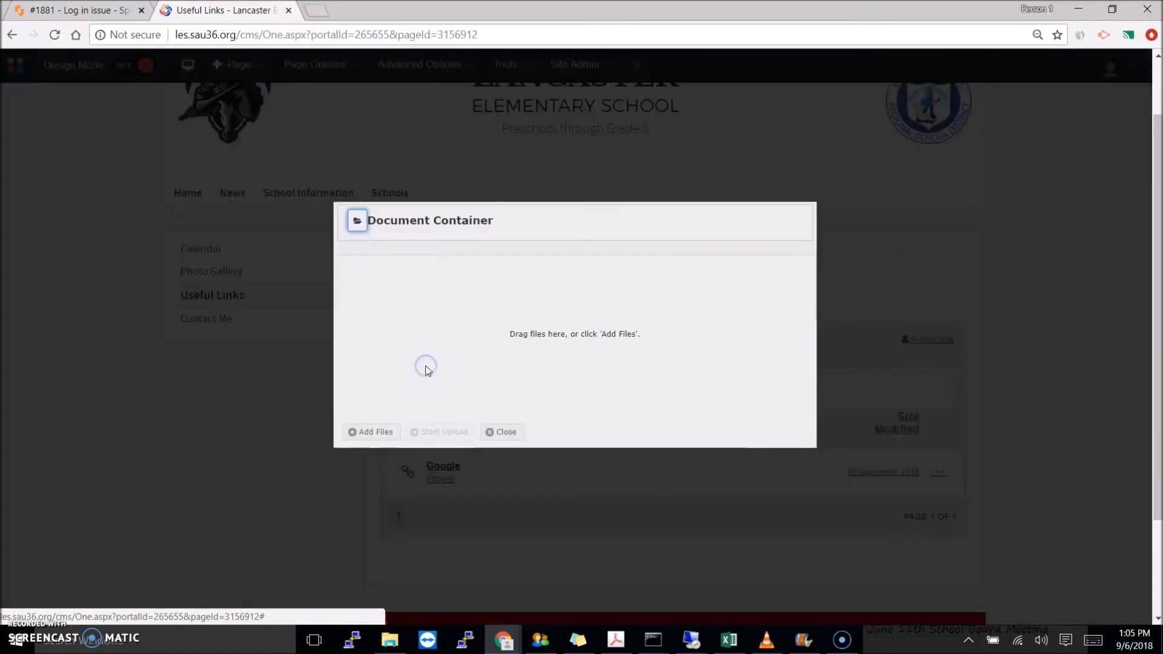
# - Upload the WMRSD Acceptable Use Agreement (4) PDF to Useful Links, then go to Contact Me
pyautogui.click(363, 432)
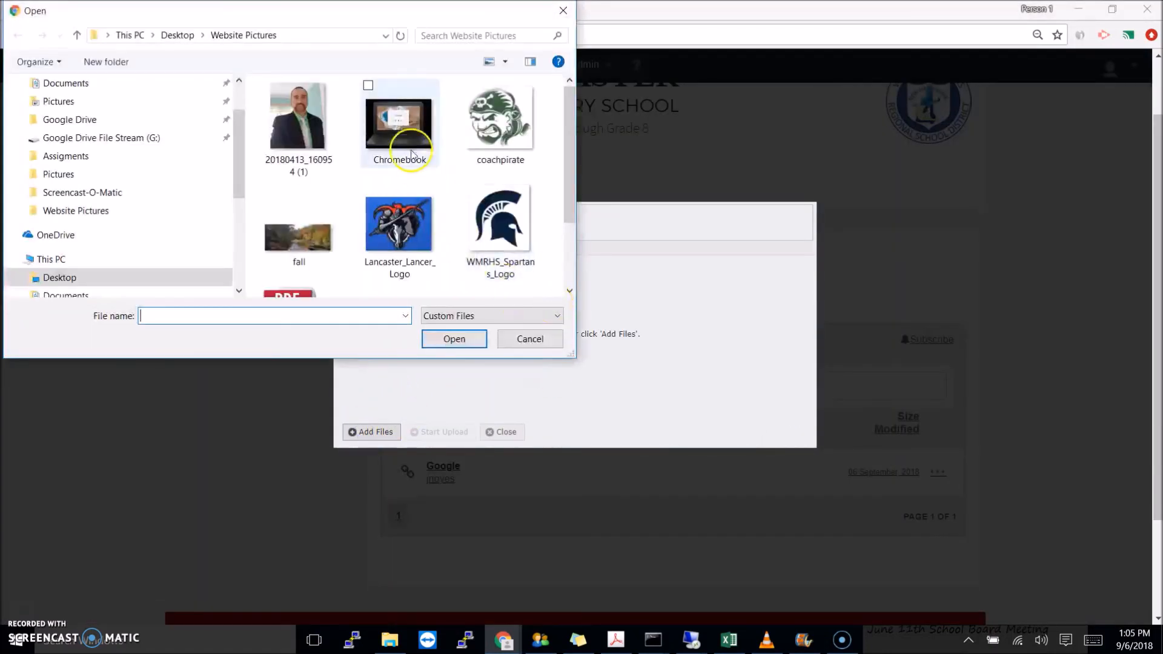
pyautogui.moveTo(570, 124); pyautogui.dragTo(568, 217)
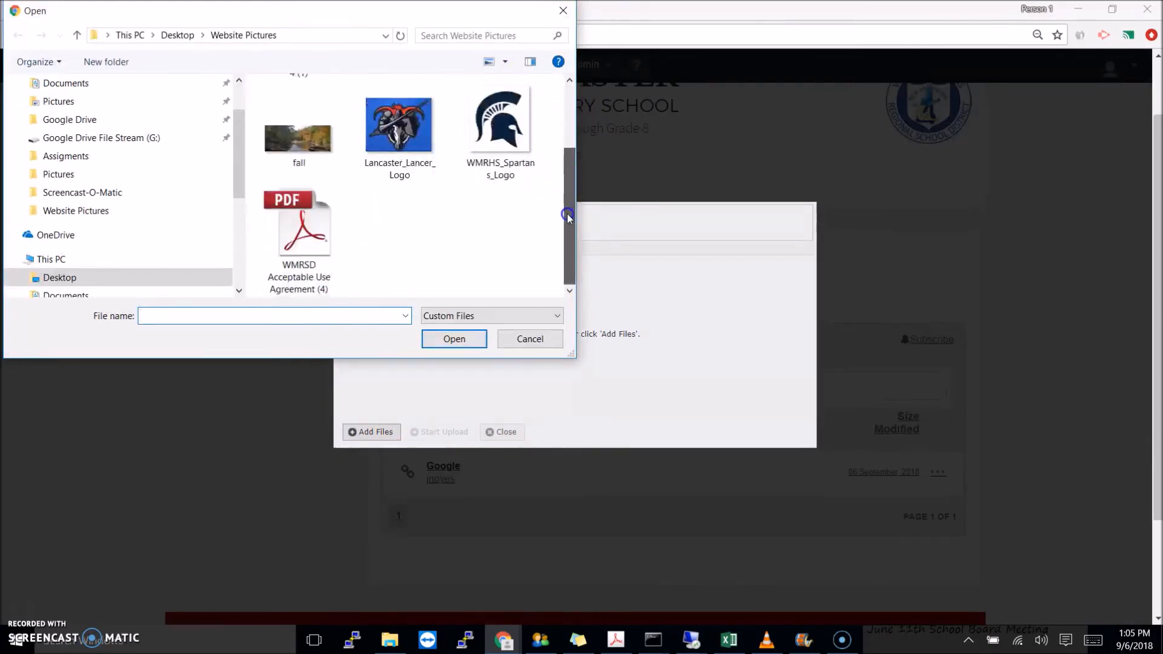
pyautogui.click(335, 250)
pyautogui.click(454, 338)
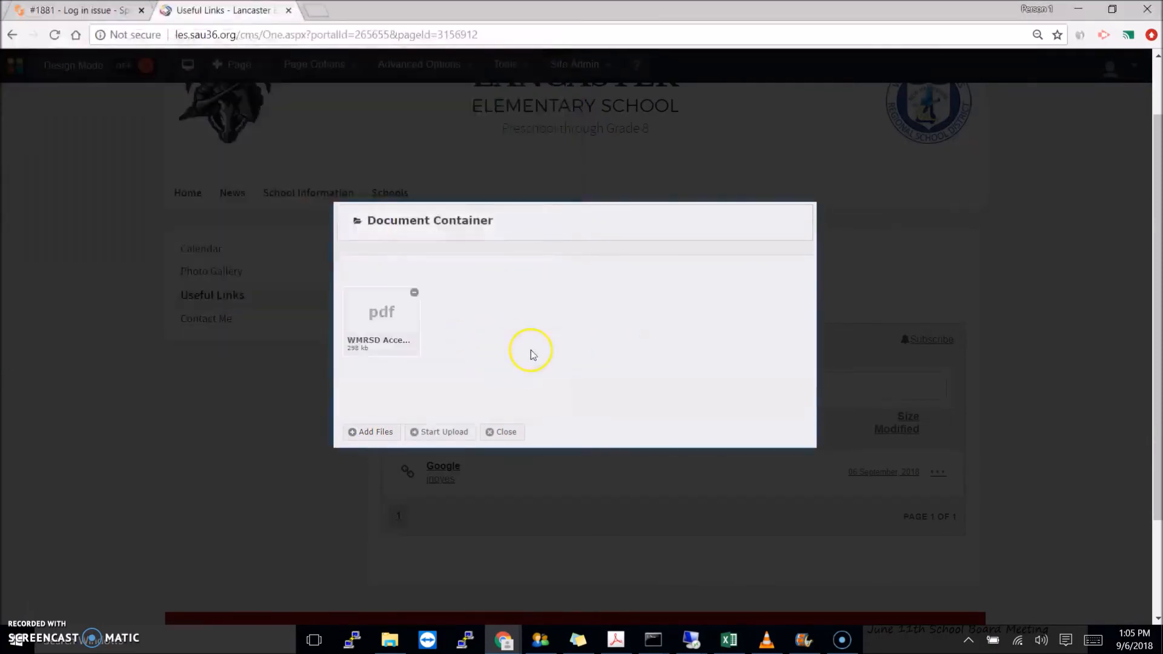
pyautogui.click(449, 431)
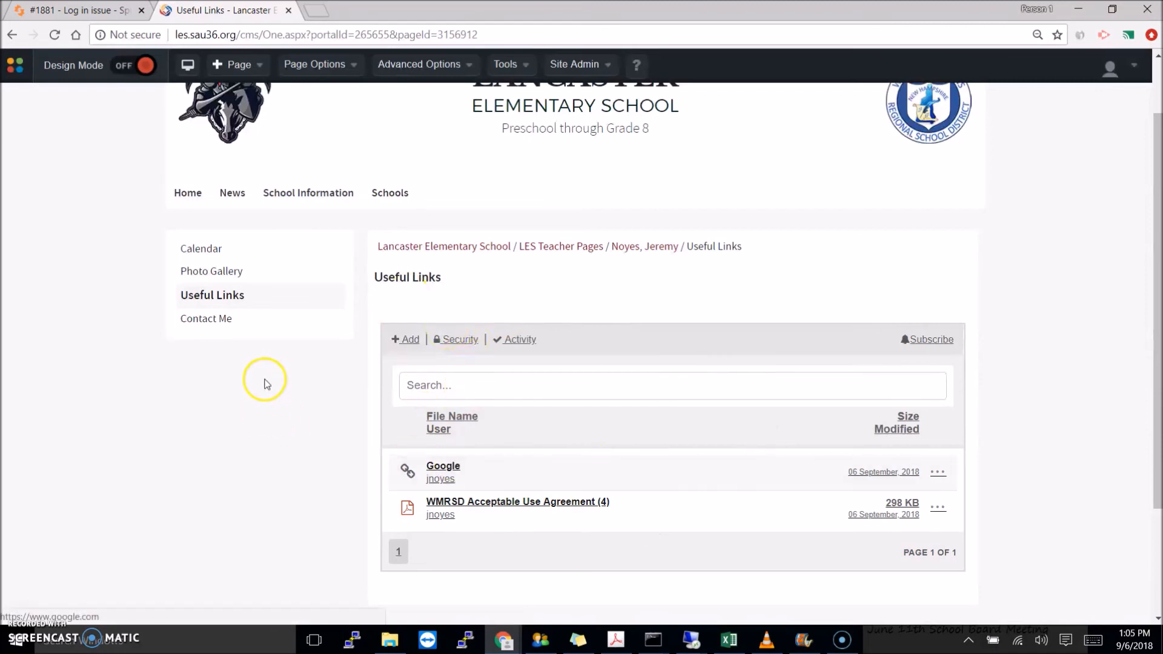
pyautogui.click(208, 324)
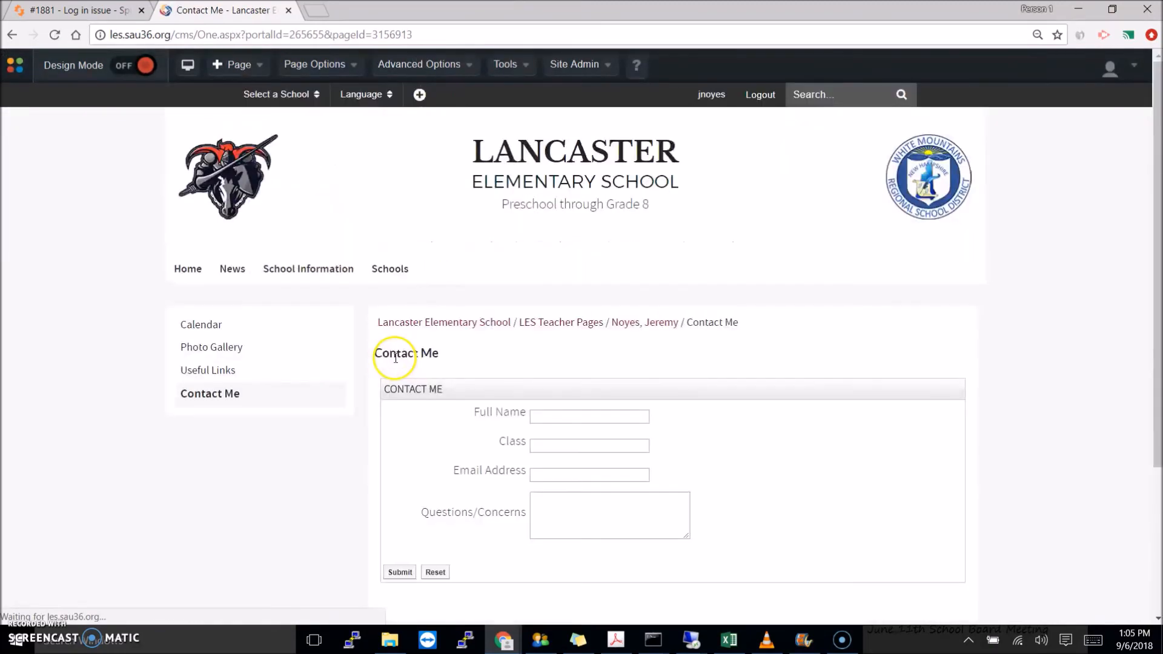
# - Review the Full Name, Class, Email and Questions/Concerns fields, then open the avatar's account dropdown
pyautogui.scroll(-3, 764, 372)
pyautogui.scroll(1, 825, 384)
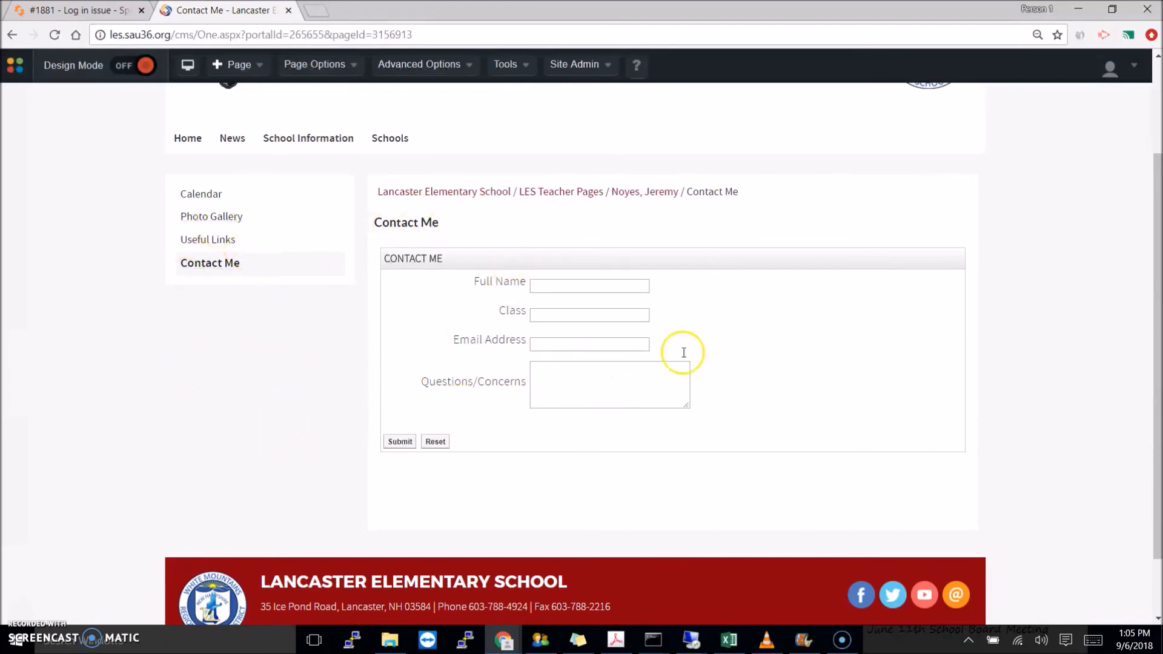
pyautogui.click(1112, 66)
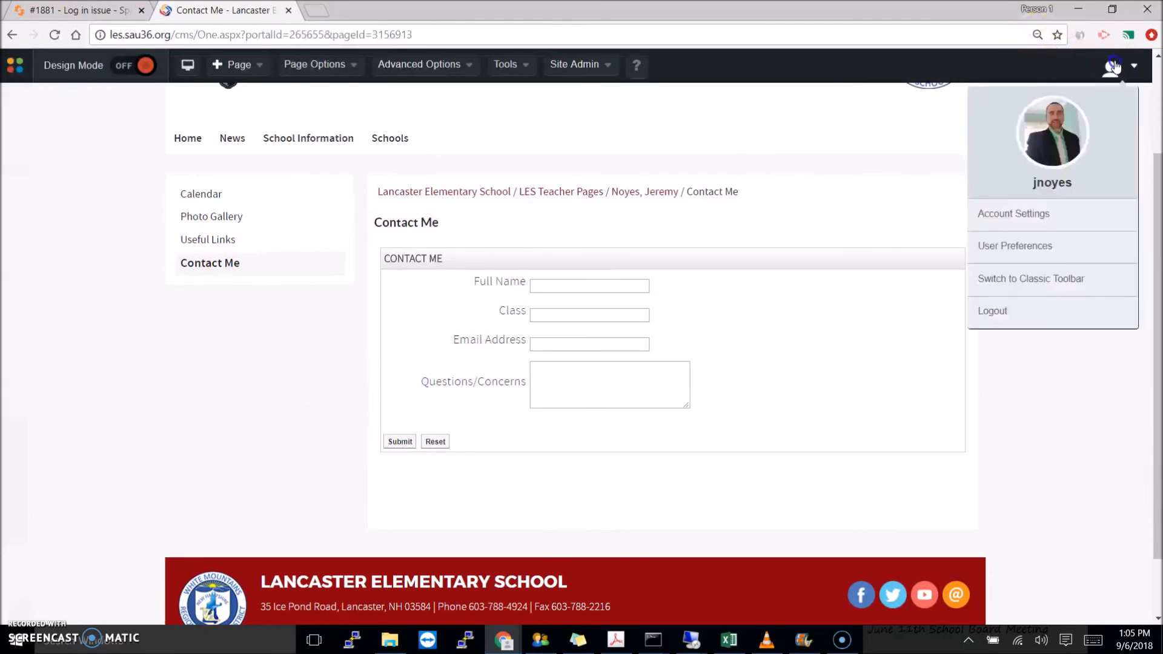
# - Log out and return to the Lancaster Elementary School home page via its logo
pyautogui.click(993, 310)
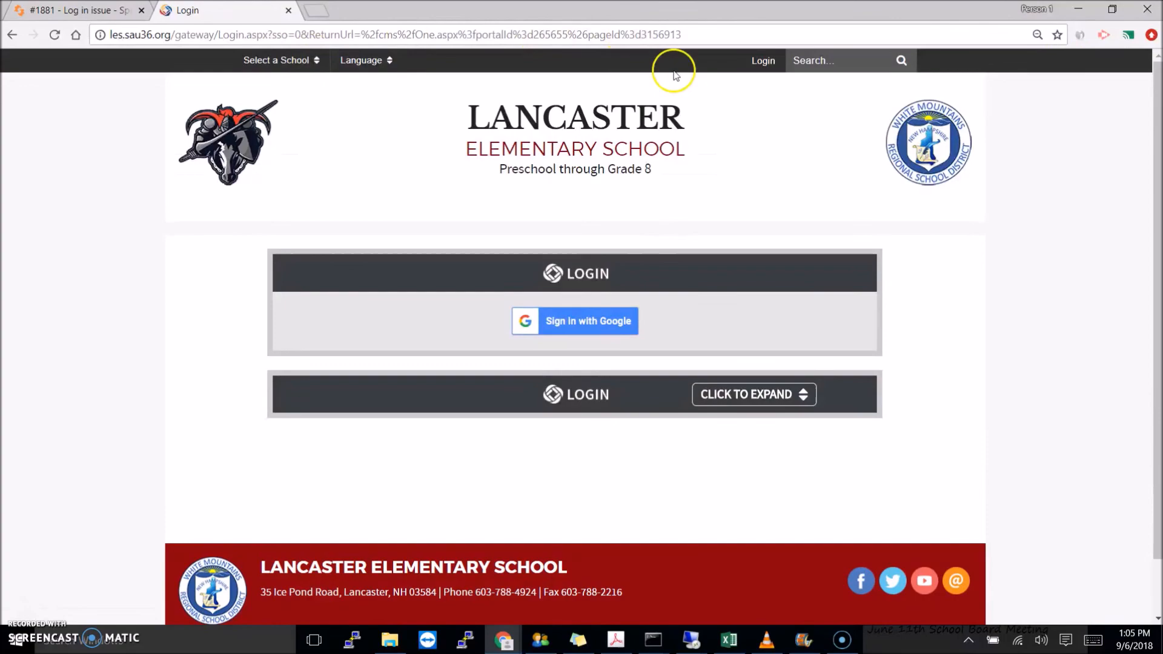
pyautogui.click(232, 145)
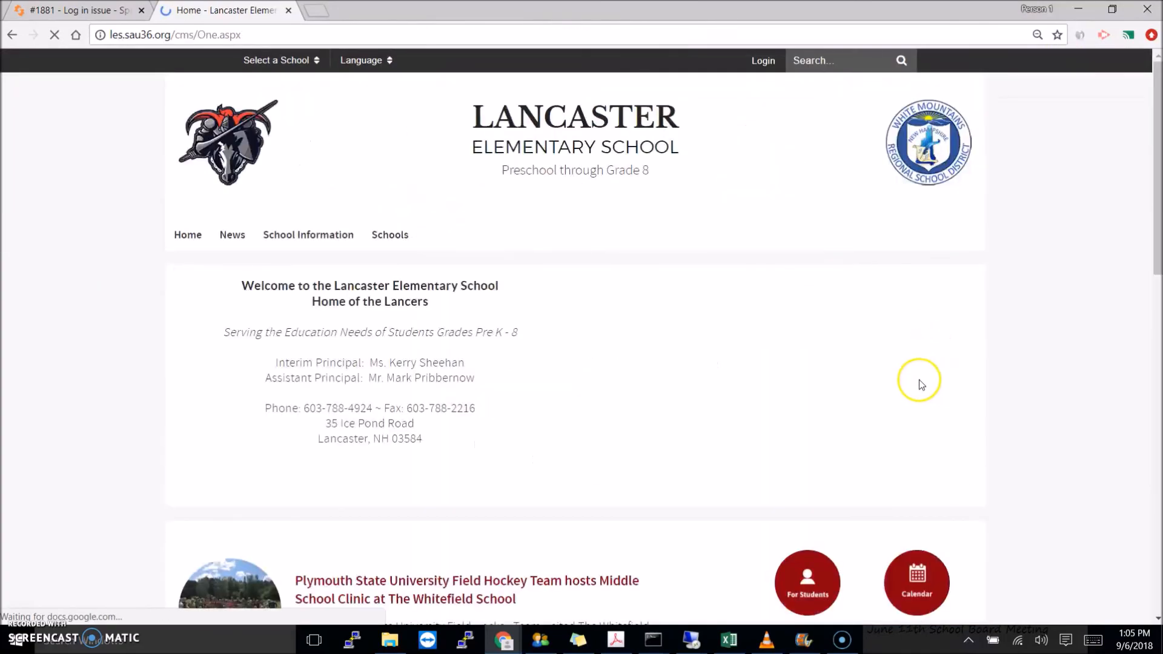
pyautogui.scroll(-8, 908, 387)
# - As a visitor, go through LES Teacher Pages to the teacher's page and open its Calendar
pyautogui.click(811, 456)
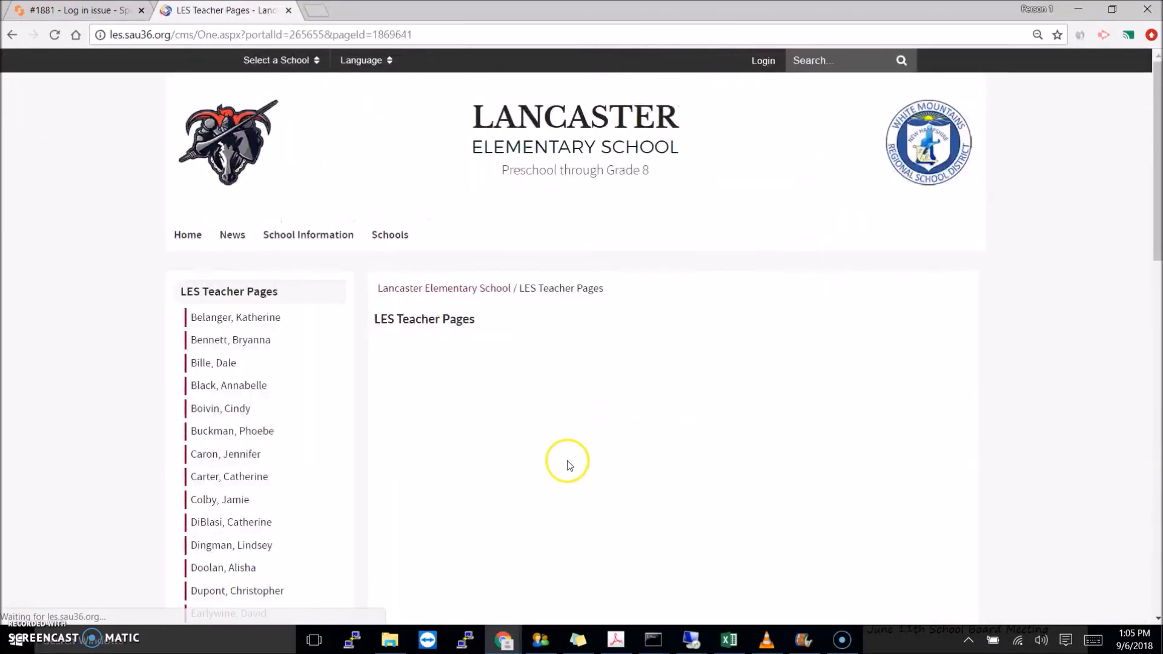
pyautogui.scroll(-10, 294, 475)
pyautogui.scroll(-9, 286, 465)
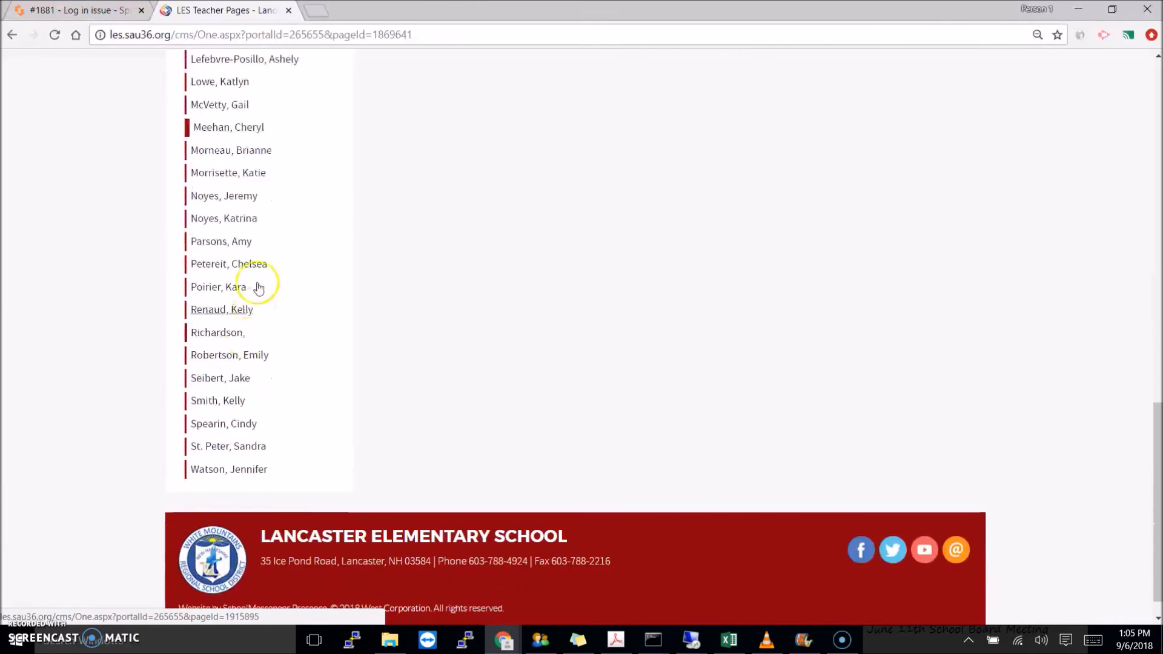
pyautogui.click(241, 196)
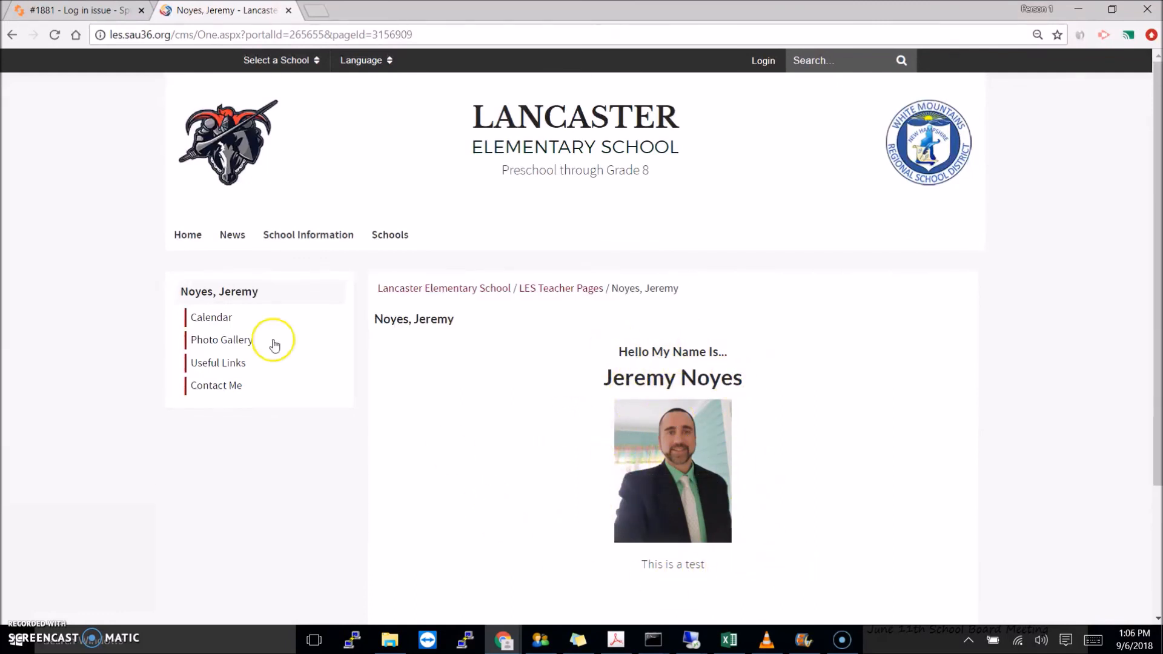
pyautogui.click(207, 317)
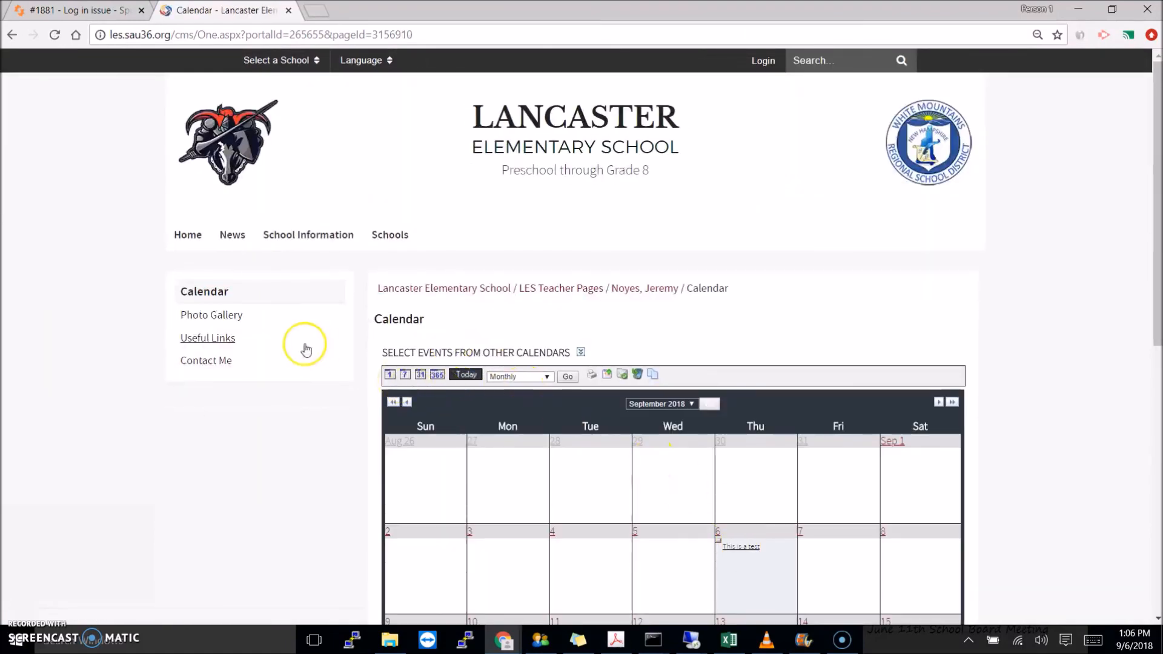
# - As a visitor, view the five-image Test album, Useful Links and Contact Me form, then go Home
pyautogui.click(197, 316)
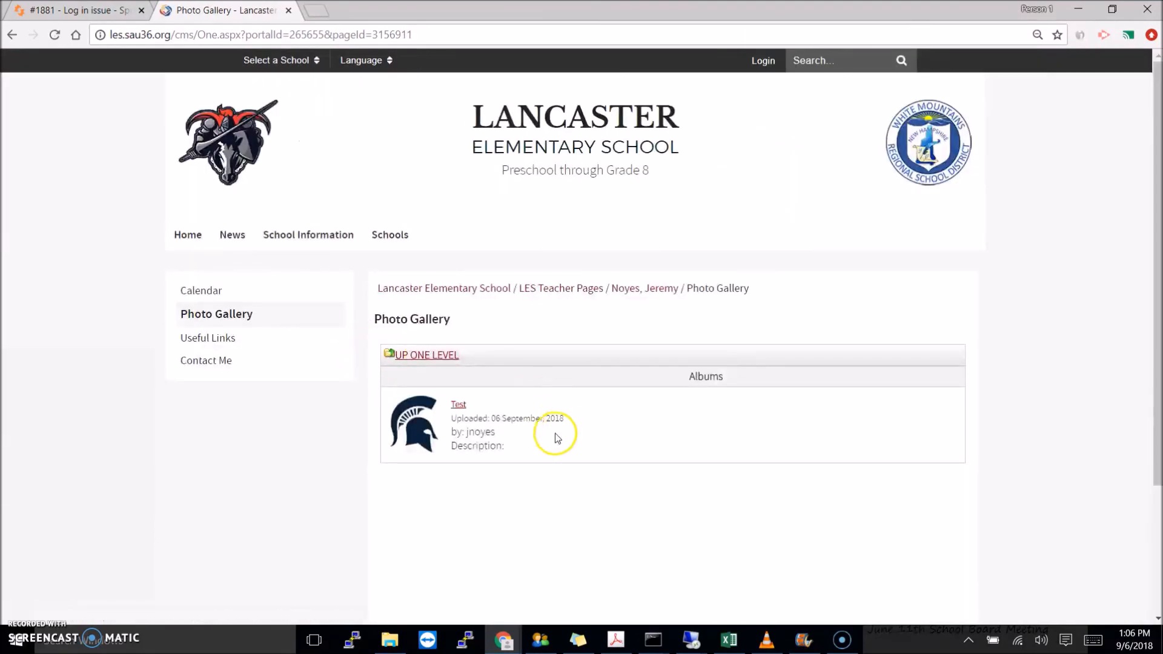
pyautogui.click(458, 405)
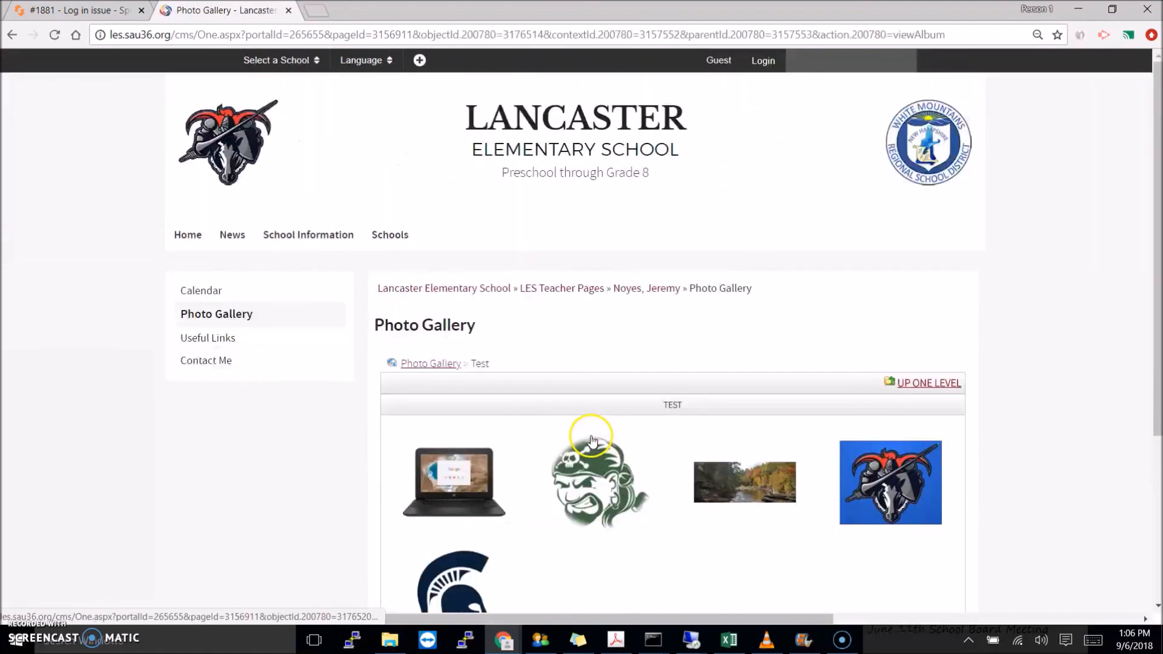
pyautogui.click(211, 340)
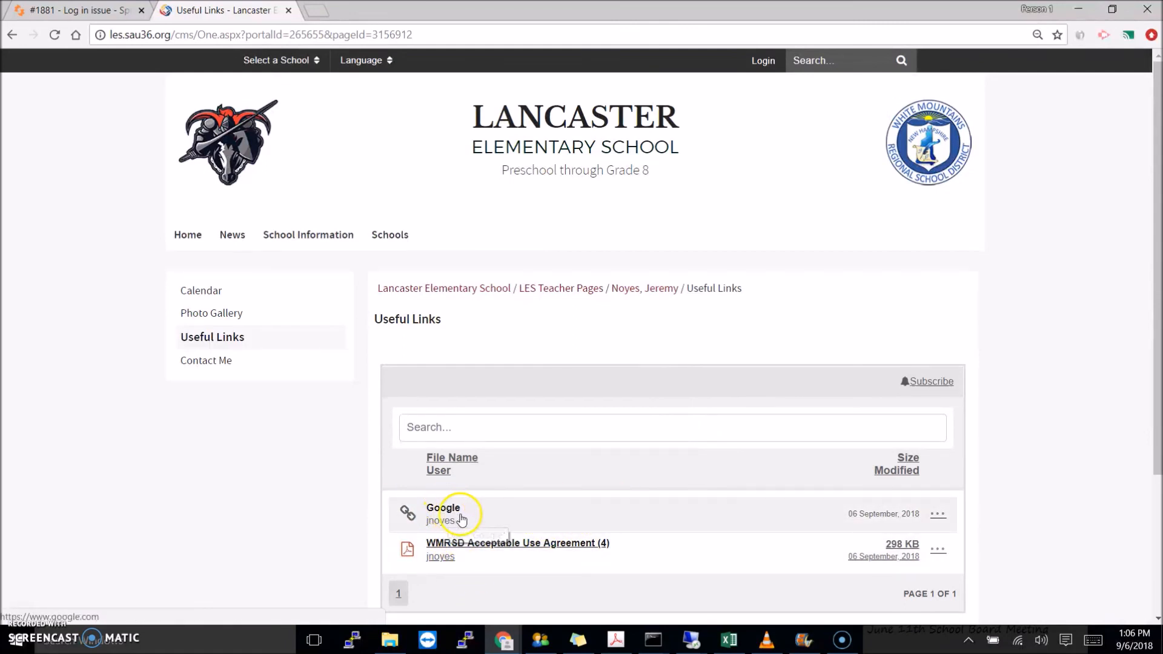
pyautogui.click(206, 360)
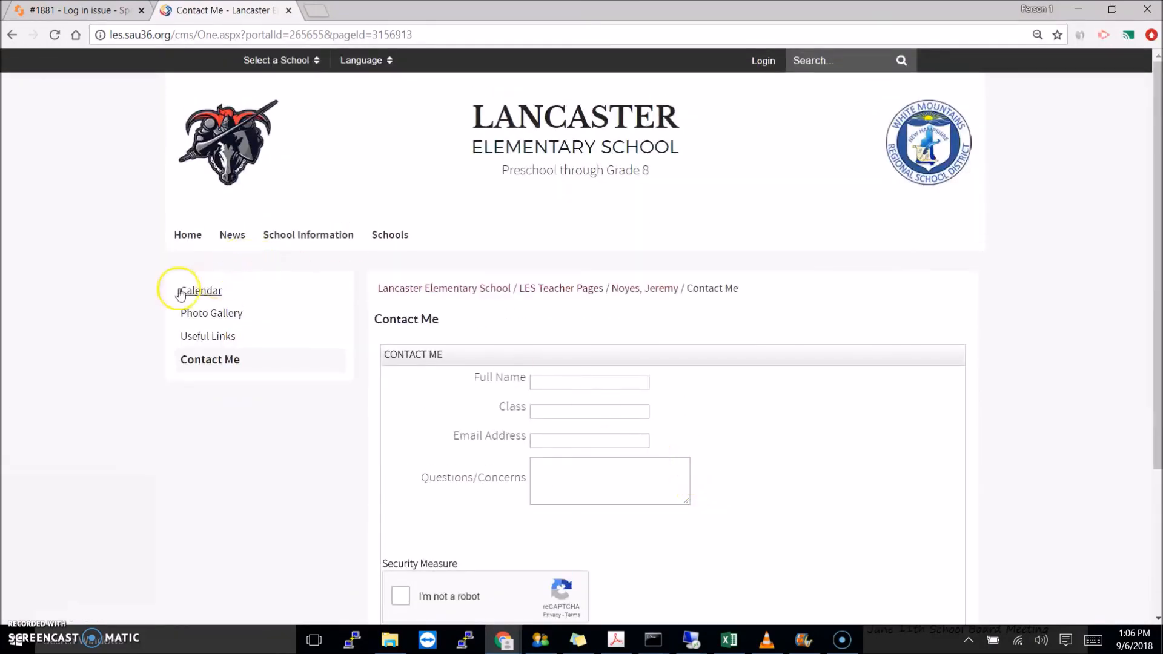
pyautogui.click(198, 235)
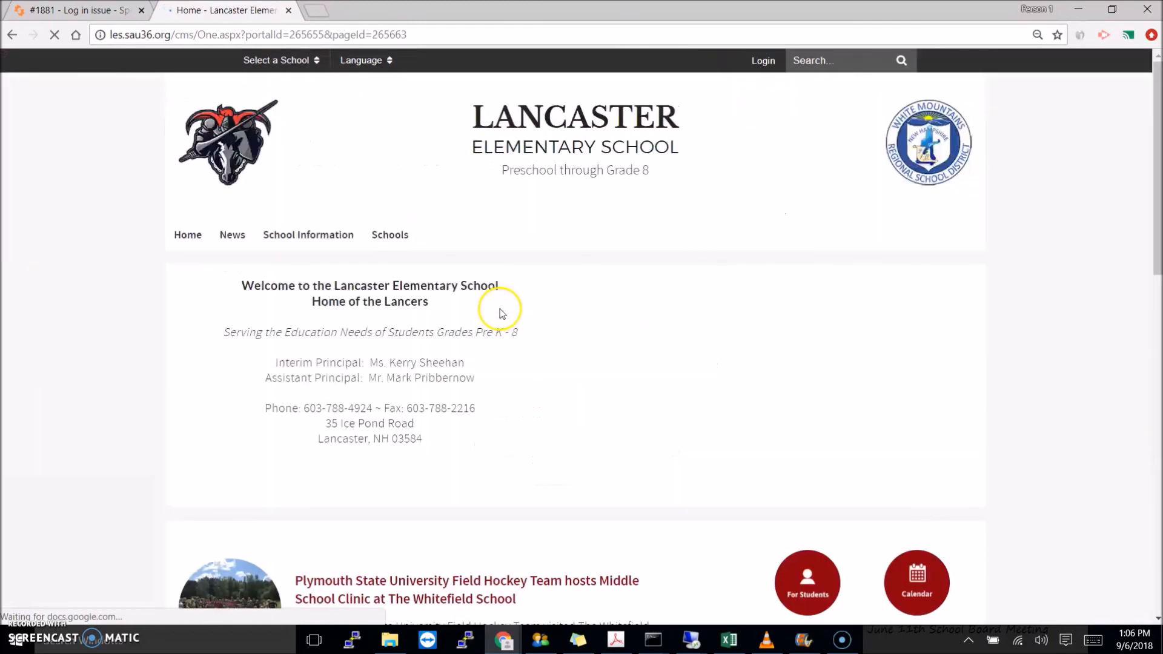